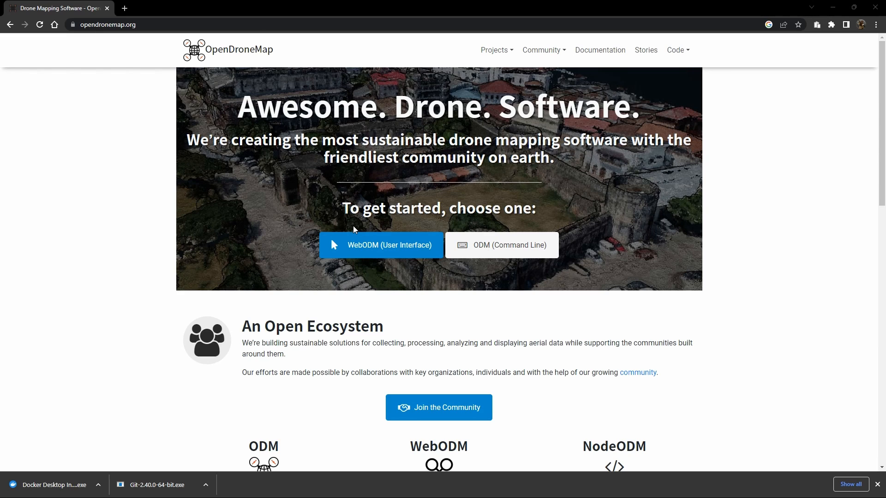
Open the WebODM download page and review the Standard and Business installer packages and prices.
left_click(368, 245)
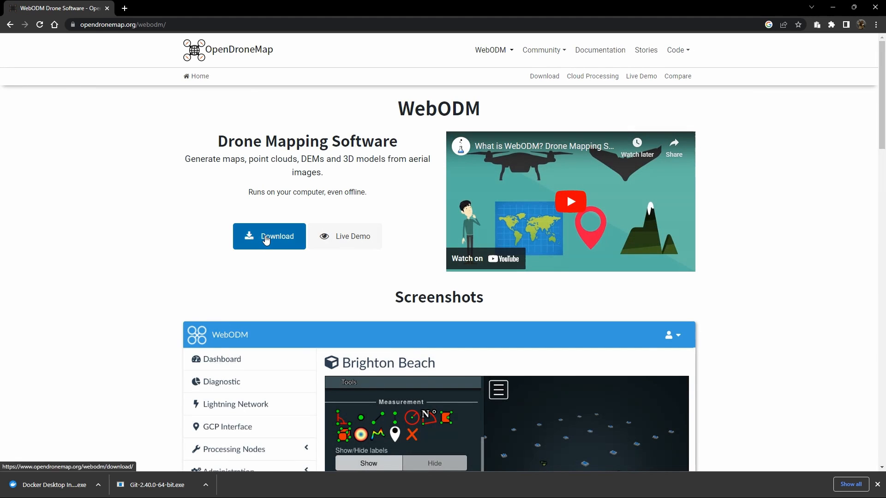
left_click(305, 236)
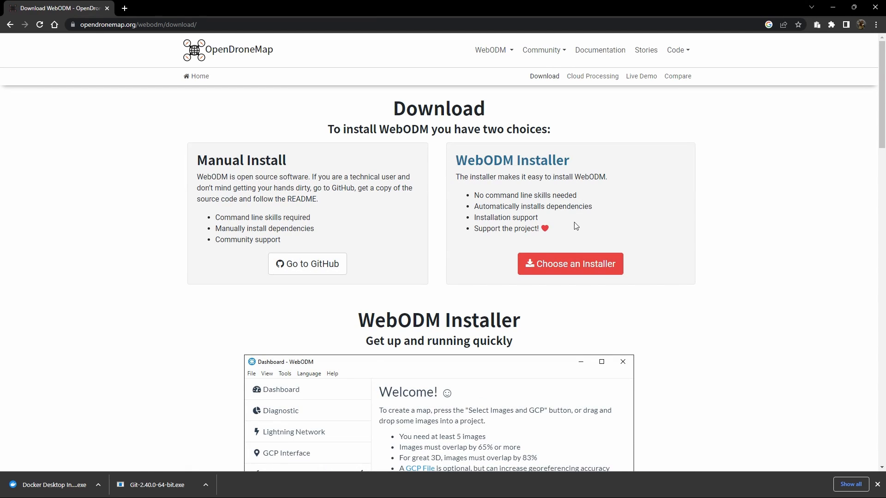
left_click(572, 260)
scroll(549, 236, "down", 3)
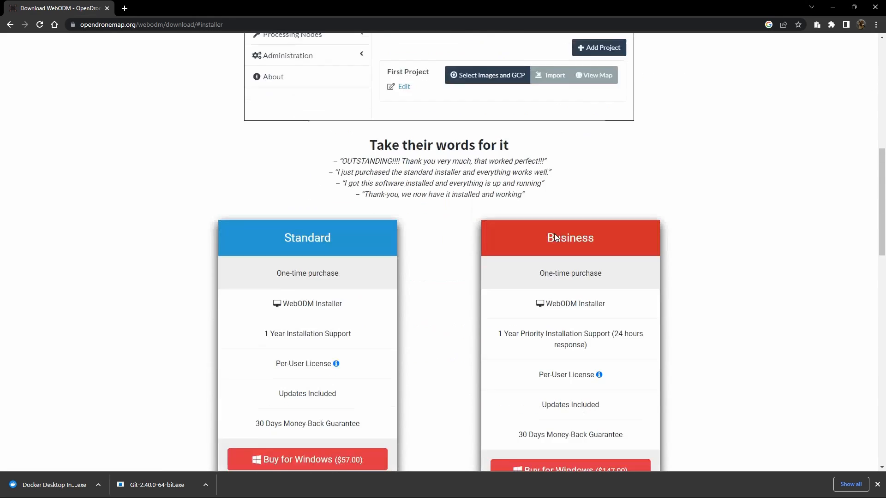
scroll(555, 237, "down", 4)
scroll(555, 237, "up", 2)
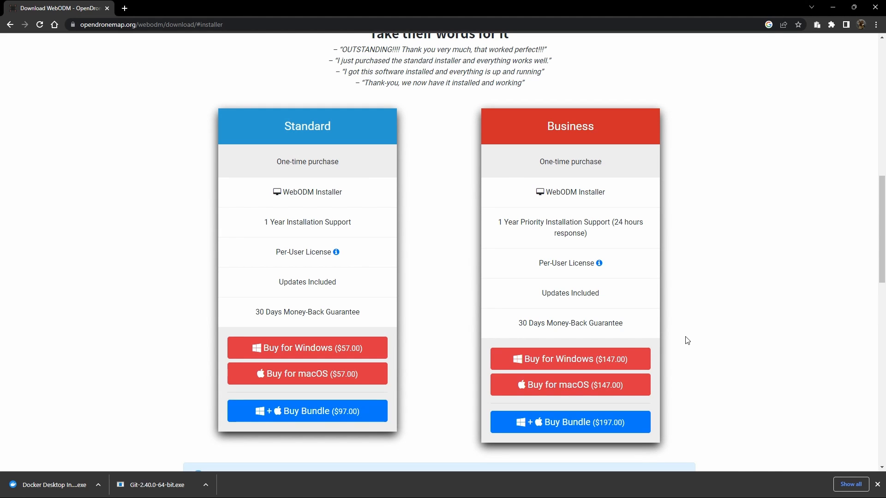
scroll(686, 341, "up", 3)
scroll(686, 341, "up", 9)
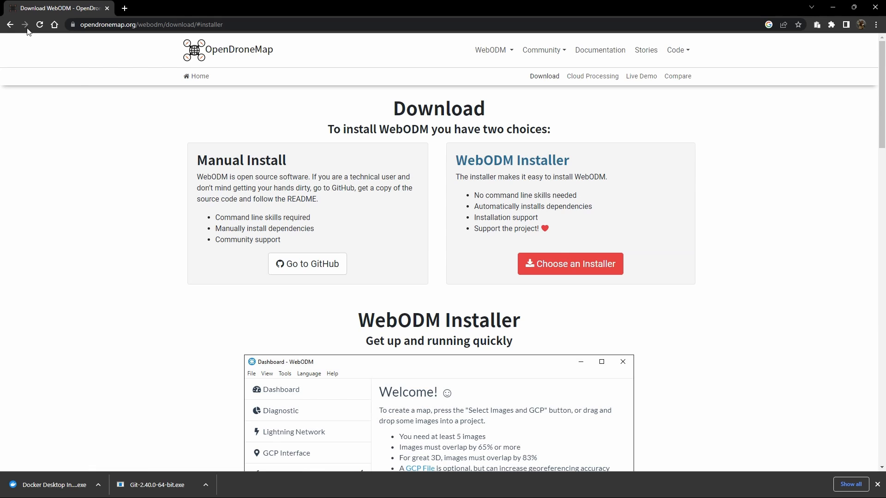
Return to the WebODM overview, reopen its download page, and open the GitHub repository for manual installation.
left_click(10, 25)
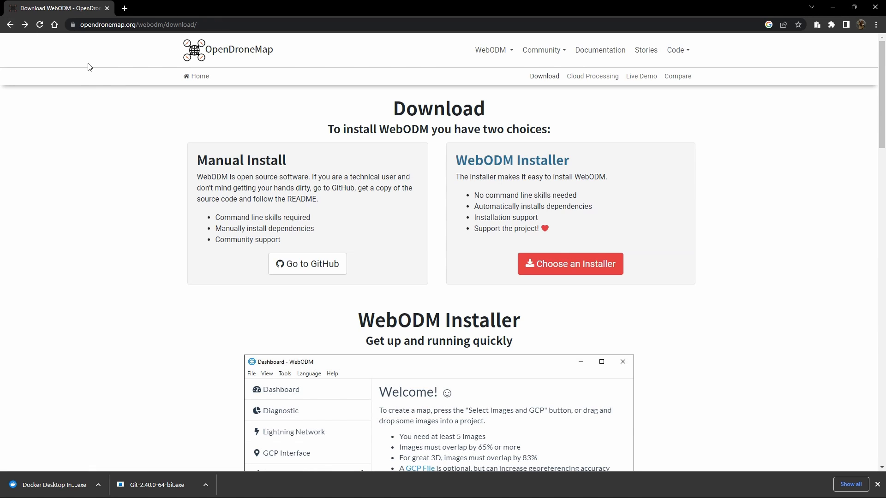
left_click(9, 24)
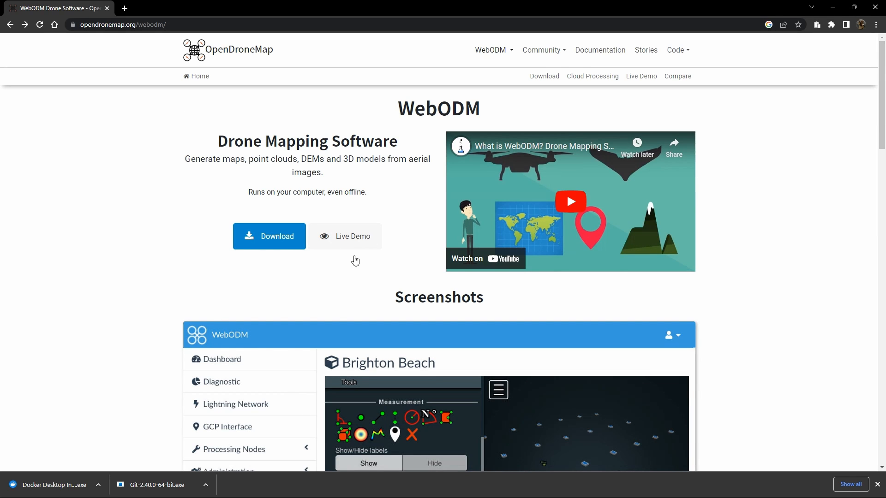
left_click(286, 243)
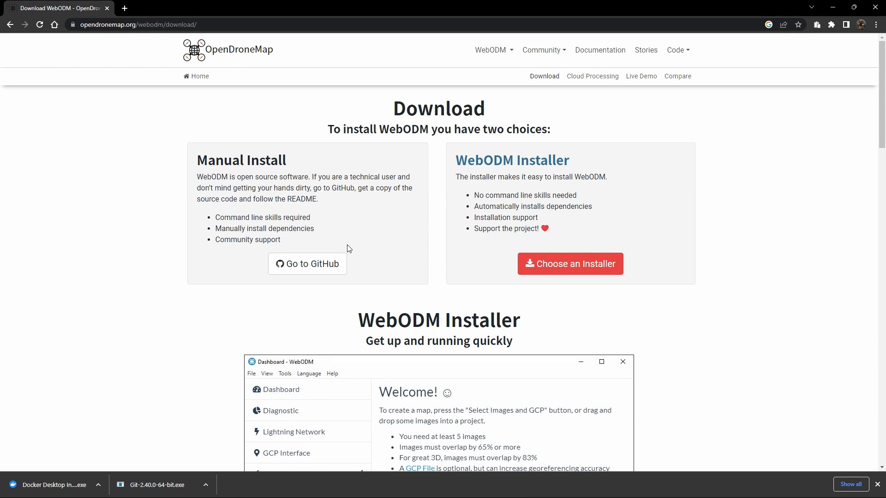
left_click(322, 269)
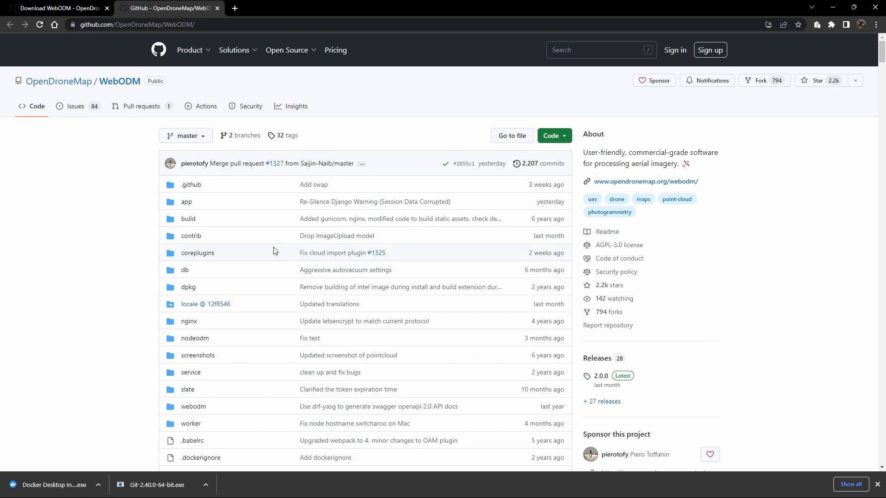
Read through the WebODM repository's README down to the required applications under Getting Started.
scroll(233, 272, "down", 2)
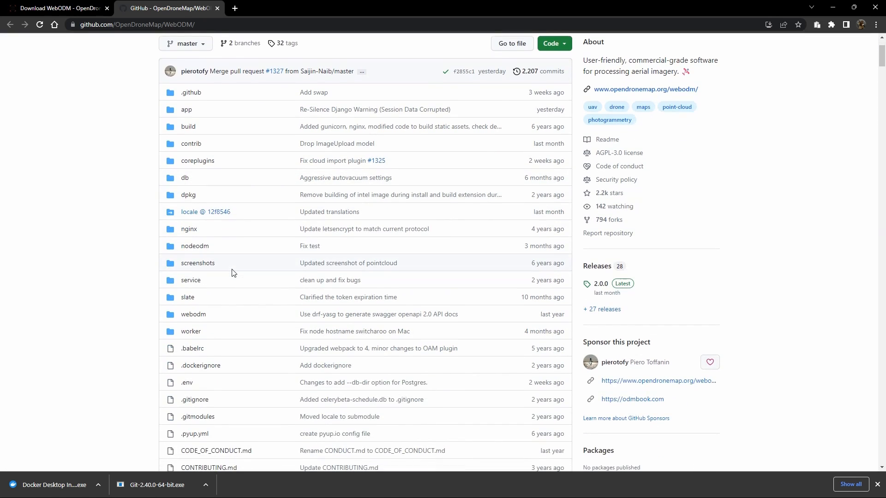
scroll(233, 272, "down", 1)
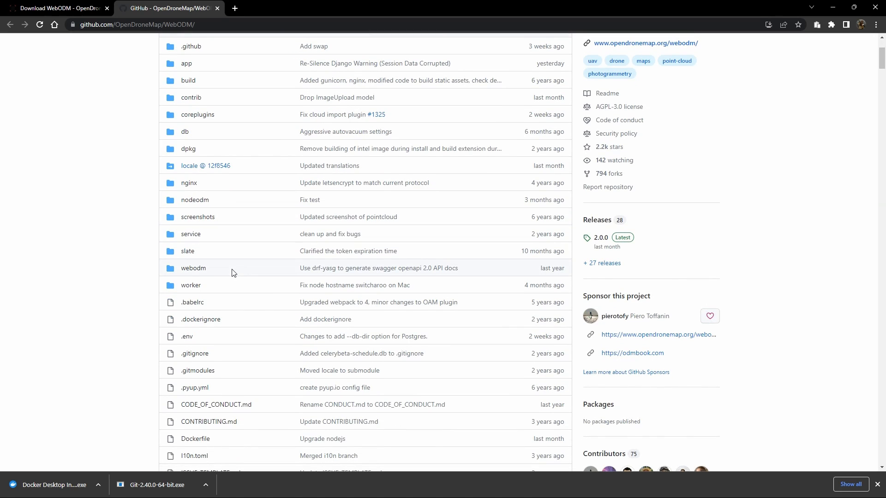
scroll(233, 272, "down", 13)
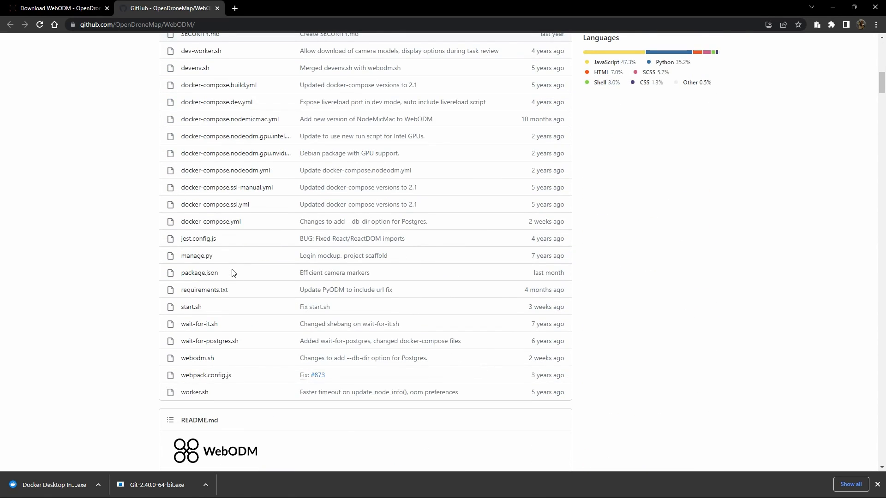
scroll(233, 273, "down", 4)
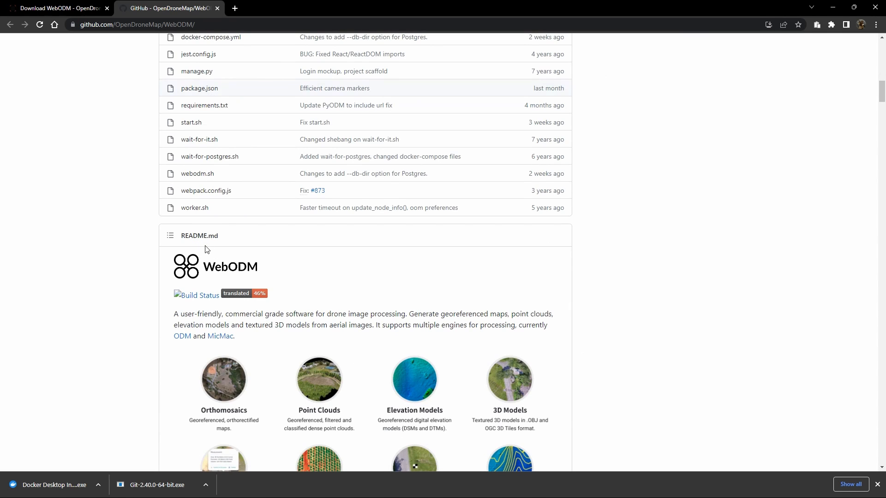
scroll(206, 249, "down", 3)
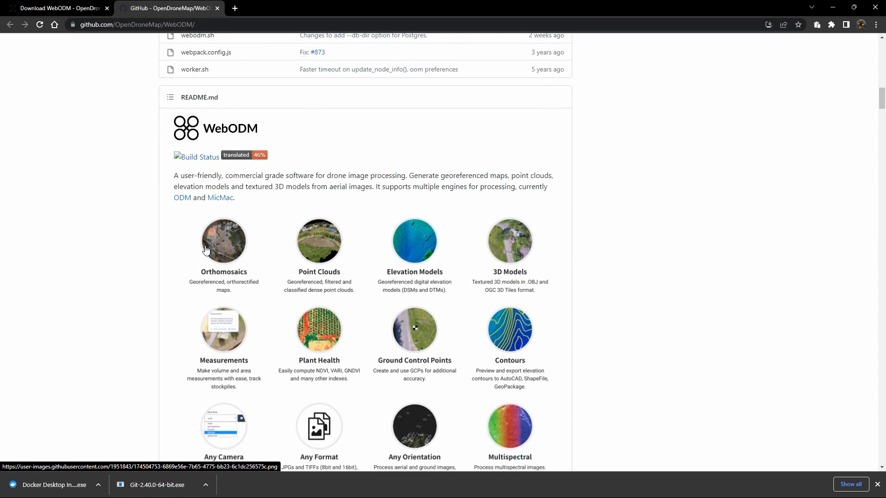
scroll(206, 249, "down", 2)
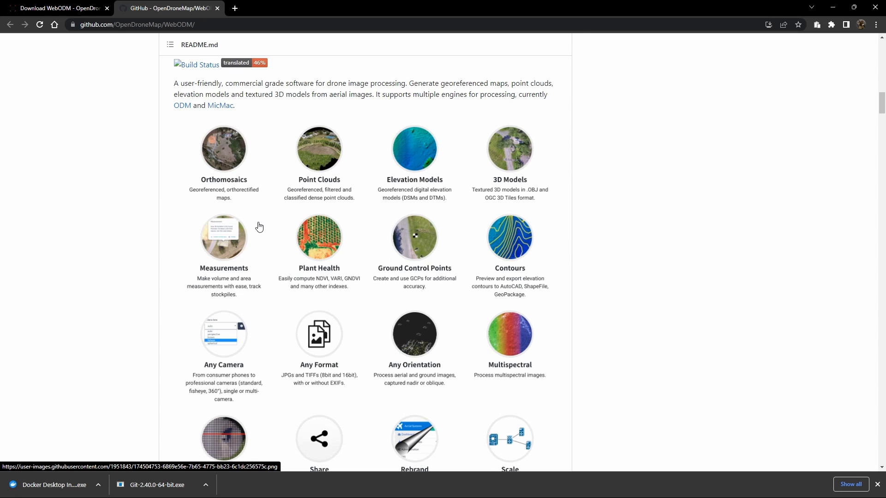
scroll(260, 226, "down", 7)
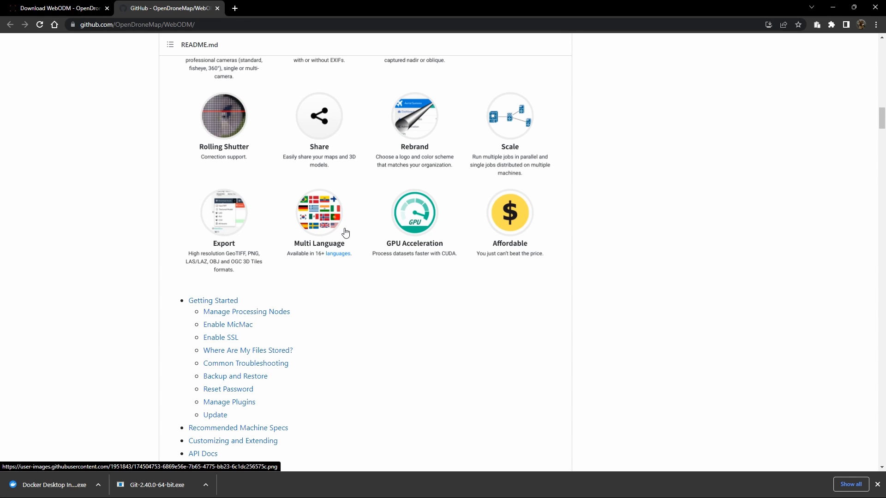
scroll(343, 232, "down", 5)
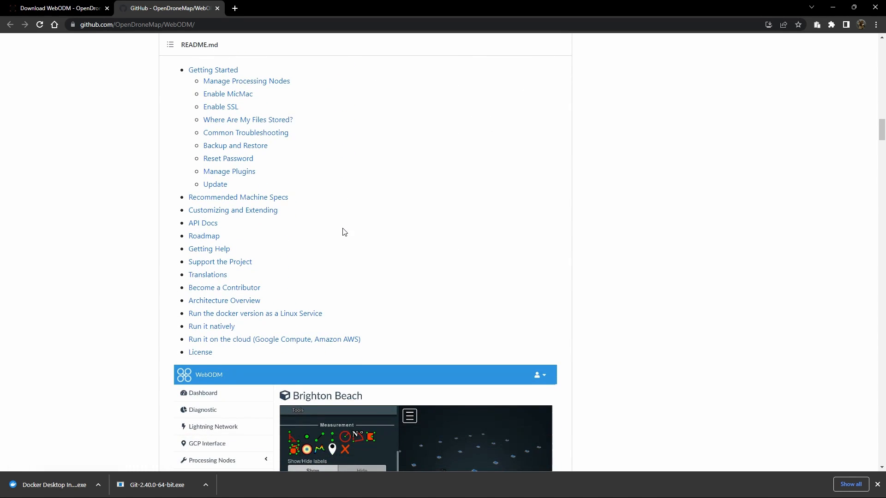
scroll(343, 232, "down", 2)
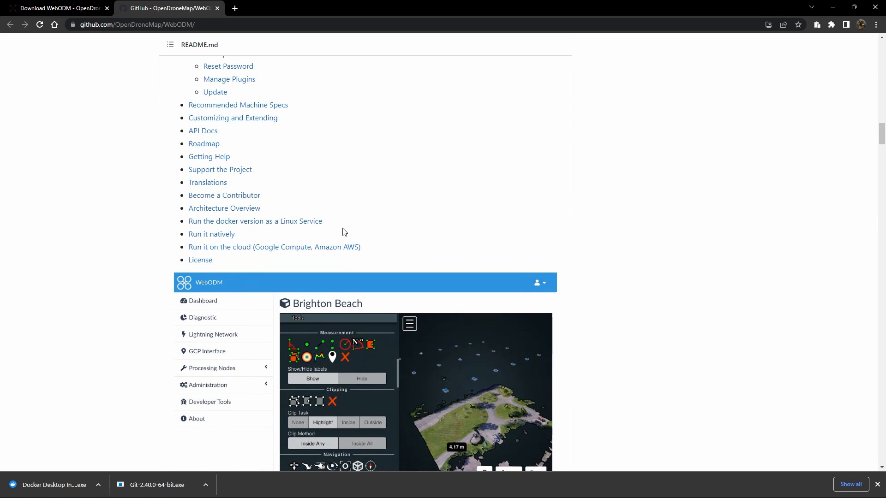
scroll(343, 232, "down", 5)
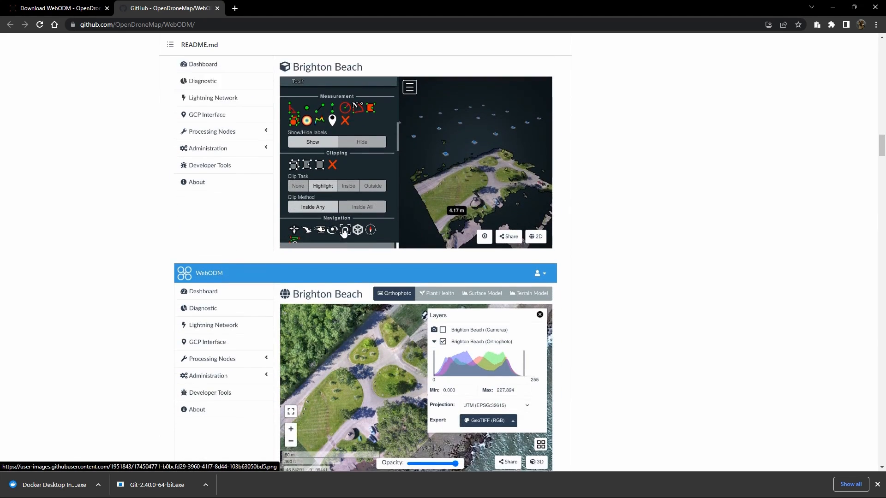
scroll(343, 232, "down", 5)
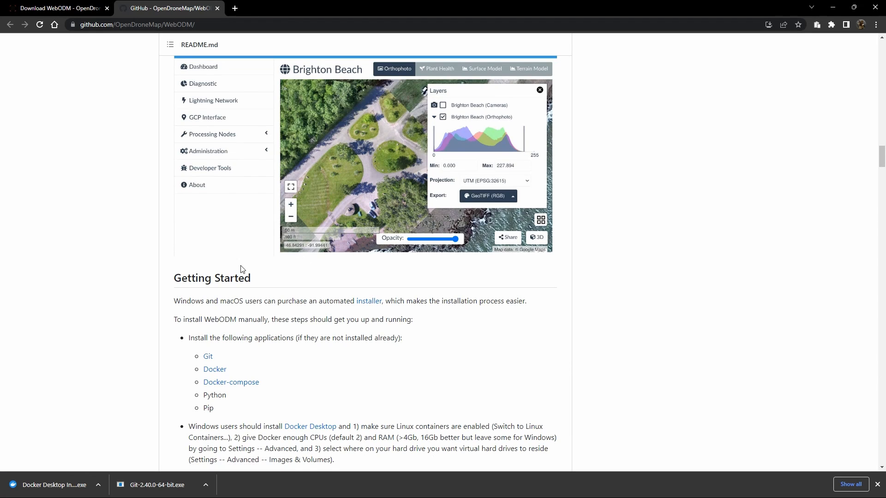
scroll(296, 327, "down", 1)
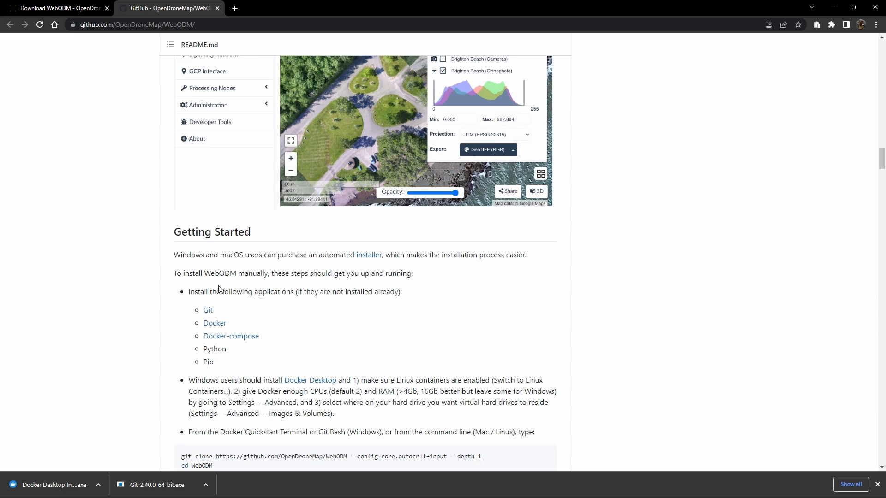
View the Git downloads page linked from the README's list of required applications, and close it.
left_click(209, 312)
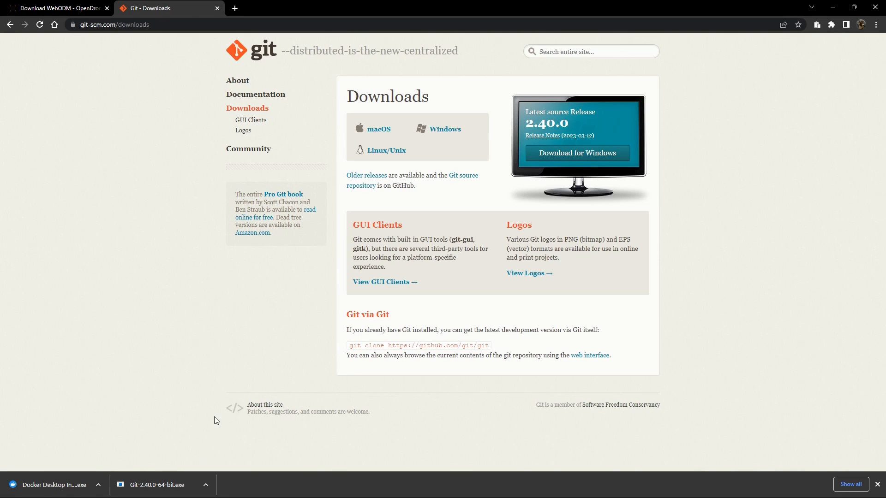
left_click(218, 9)
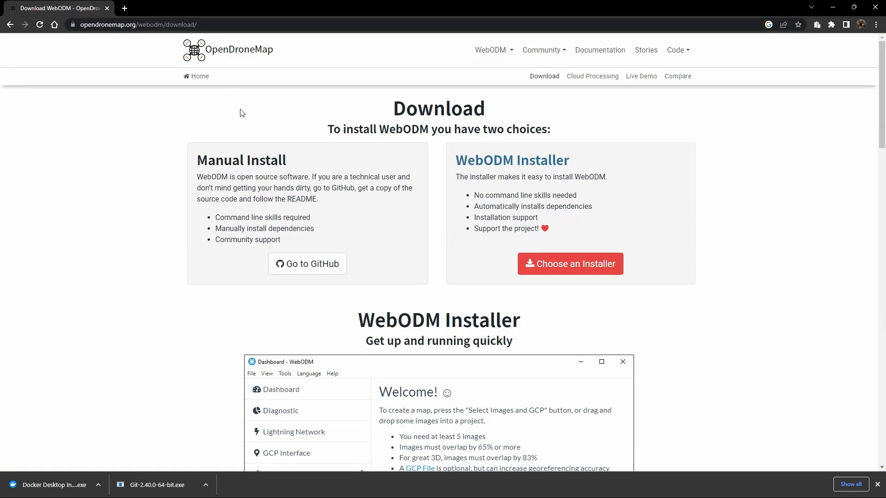
Reopen the WebODM GitHub repository and open the Docker website from the Getting Started list of required applications.
scroll(316, 220, "down", 3)
scroll(316, 220, "up", 2)
scroll(317, 219, "up", 2)
left_click(318, 264)
scroll(262, 250, "down", 20)
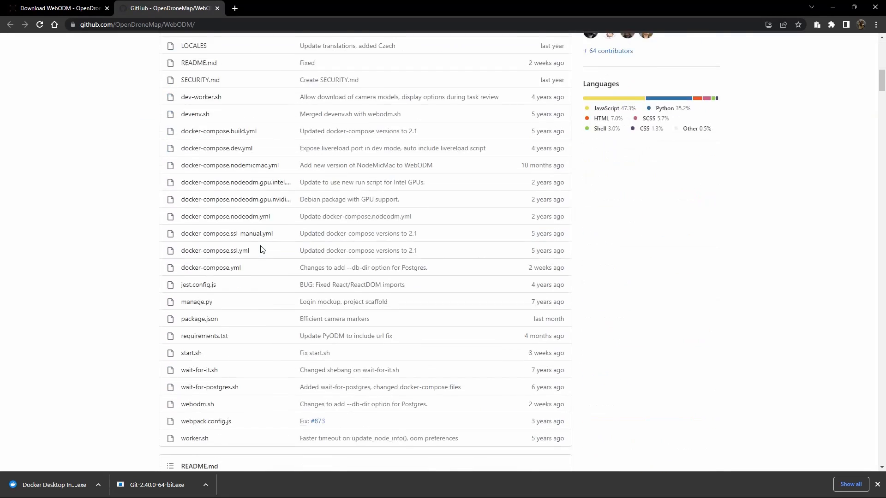
scroll(262, 250, "down", 20)
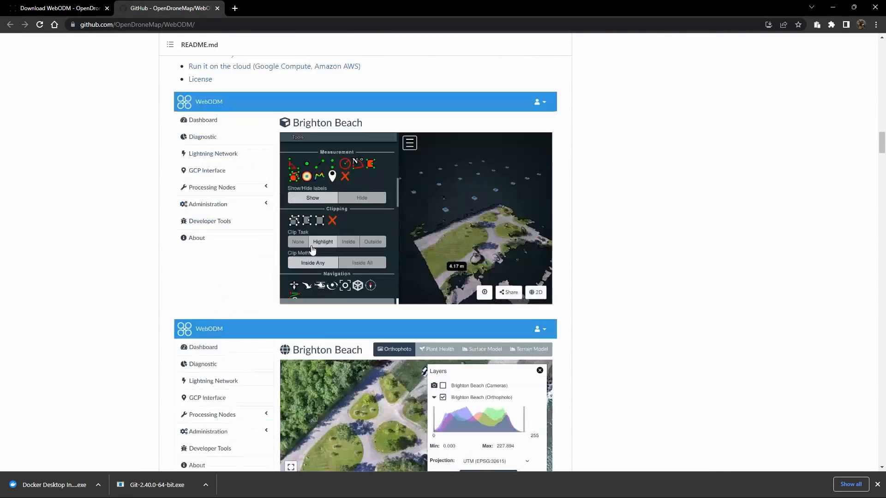
scroll(311, 240, "up", 1)
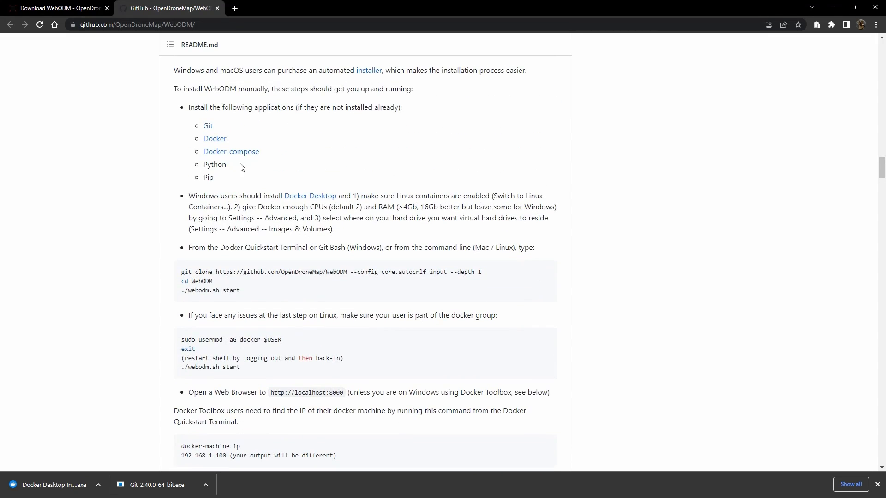
left_click(216, 139)
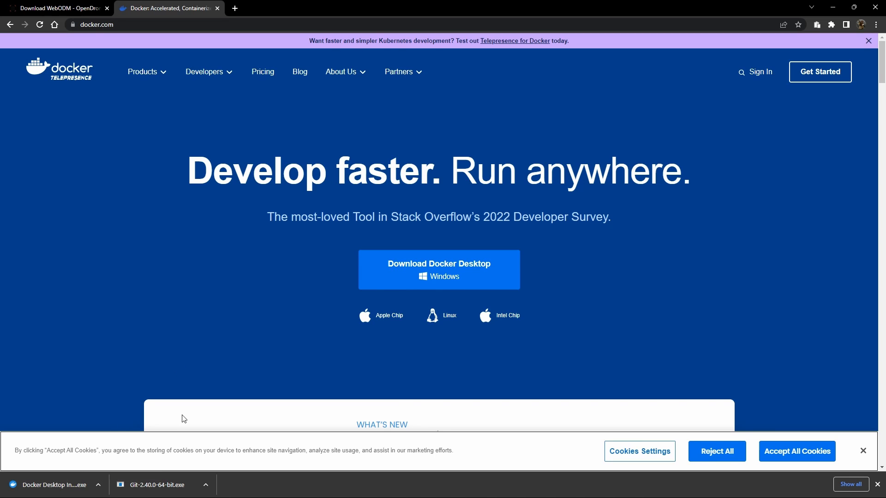
Run the downloaded Git-2.40.0-64-bit.exe, removing its file protection, and proceed past the setup's opening page.
left_click(171, 488)
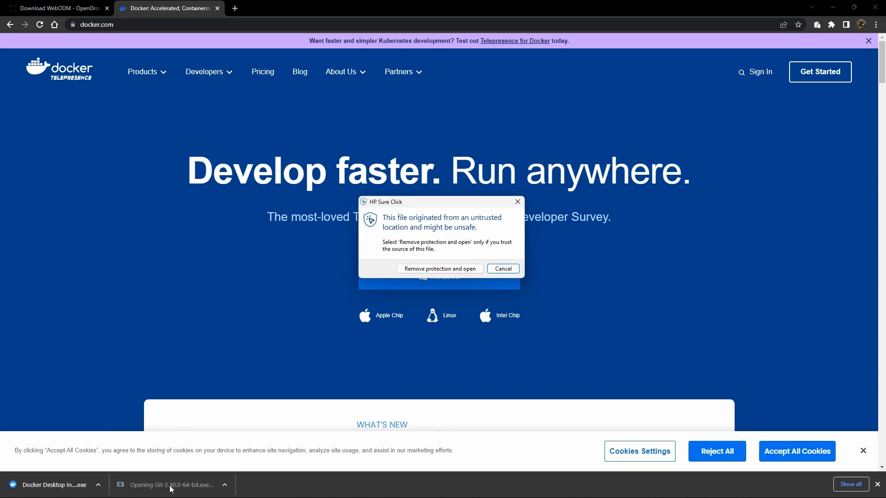
left_click(440, 269)
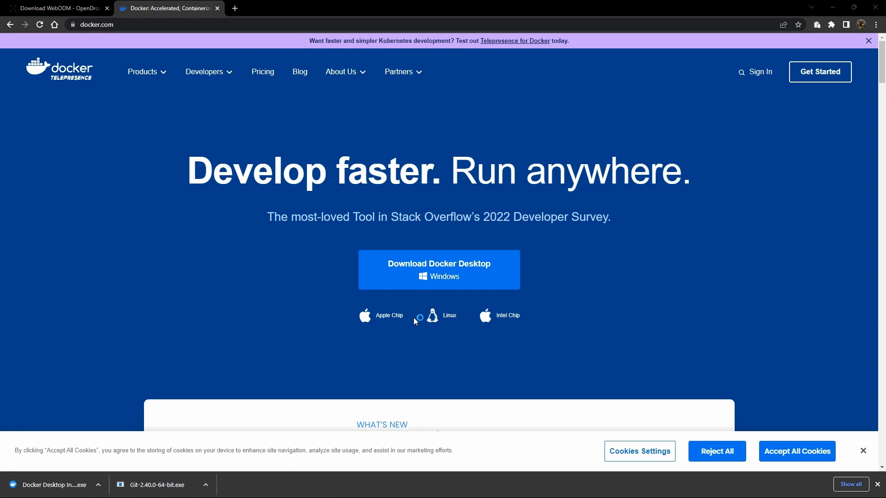
left_click(496, 329)
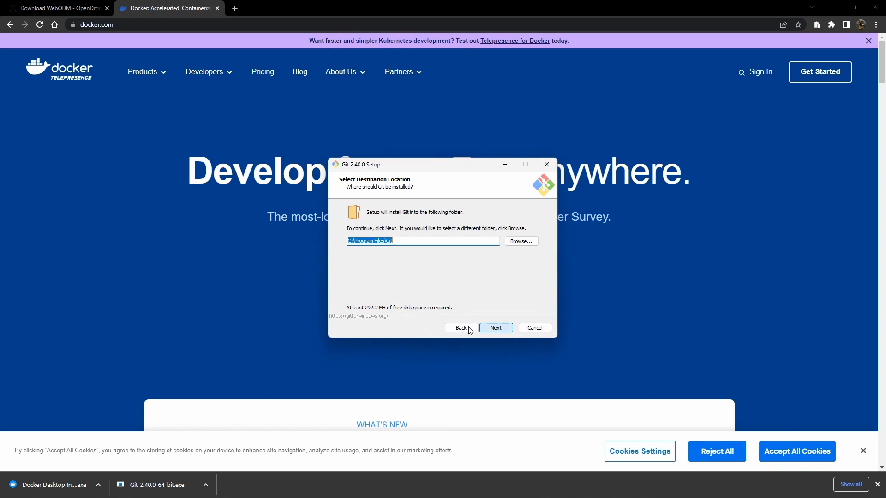
Keep Git setup's default destination folder, components, Start Menu folder, Vim editor and recommended command-line PATH option.
left_click(497, 329)
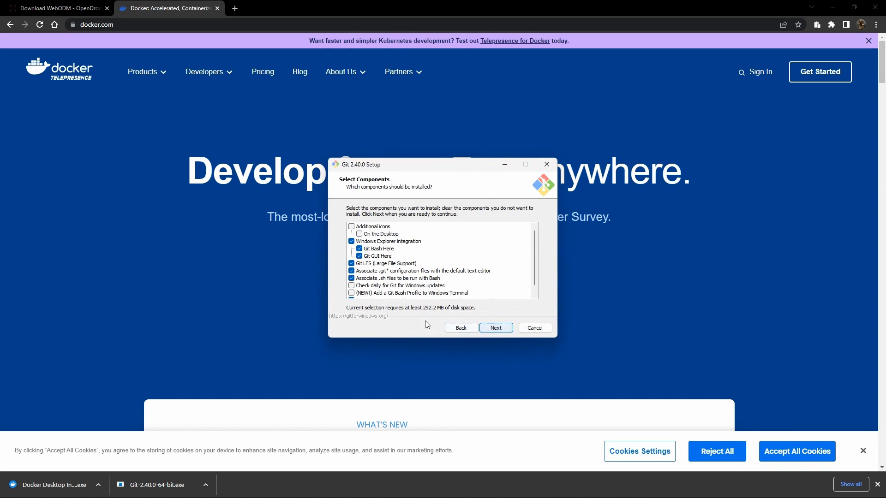
left_click(497, 329)
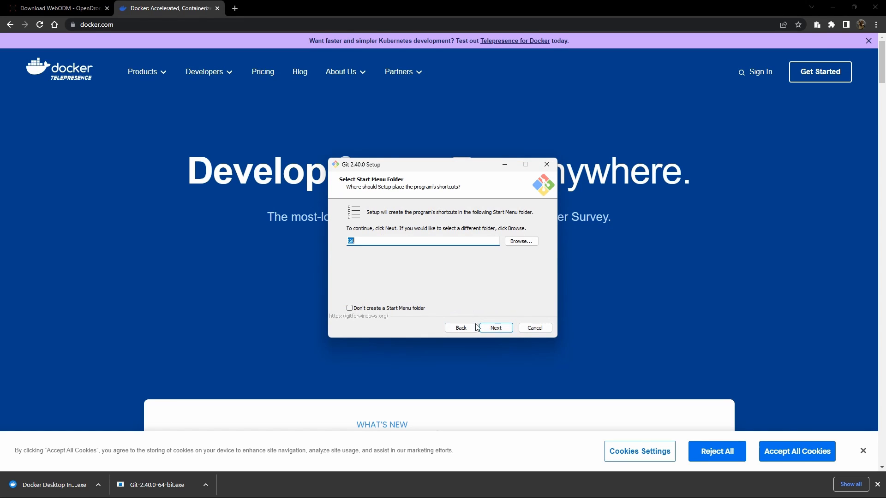
left_click(499, 330)
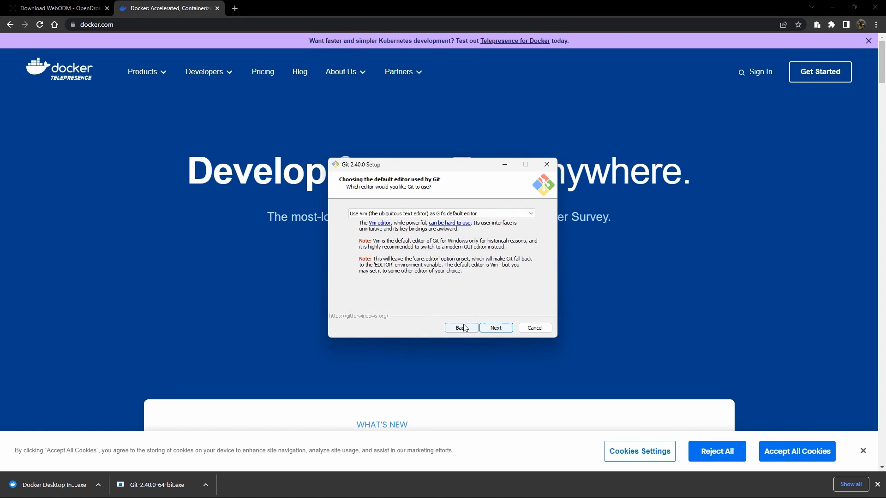
left_click(503, 329)
left_click(505, 329)
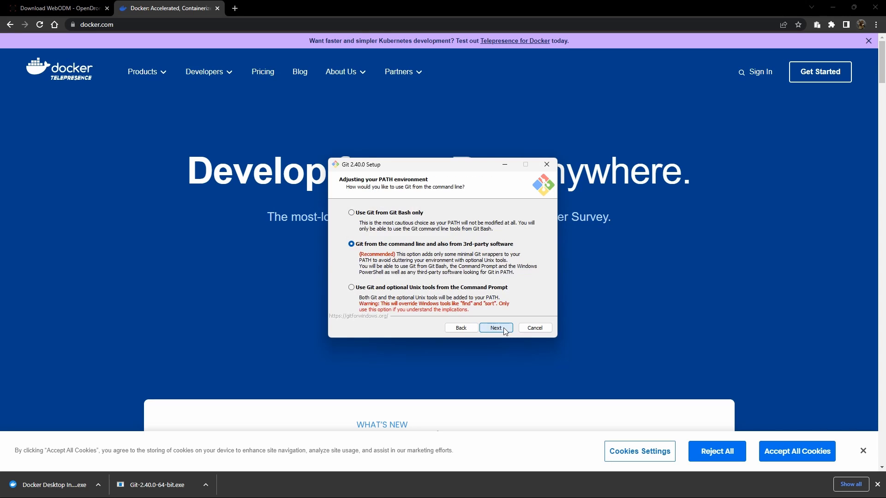
left_click(504, 329)
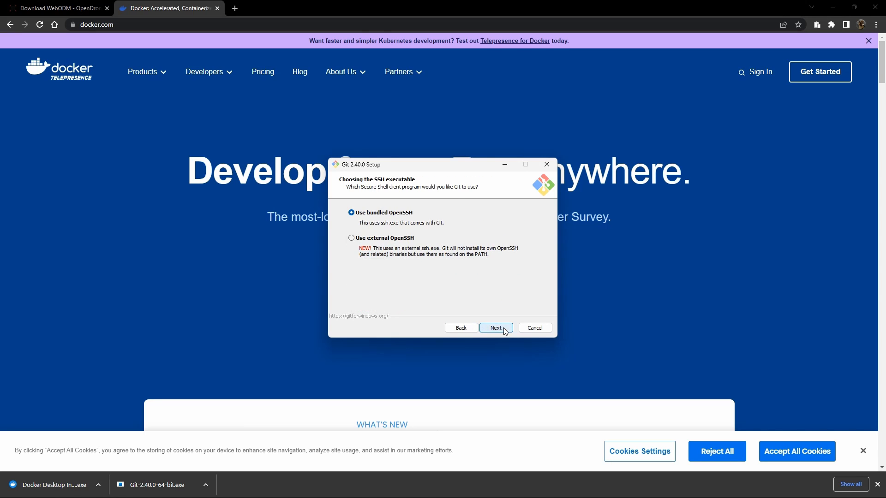
Install Git with bundled OpenSSH, MinTTY and the remaining default options, and finish setup with View Release Notes turned off.
left_click(504, 329)
left_click(504, 329)
left_click(504, 329)
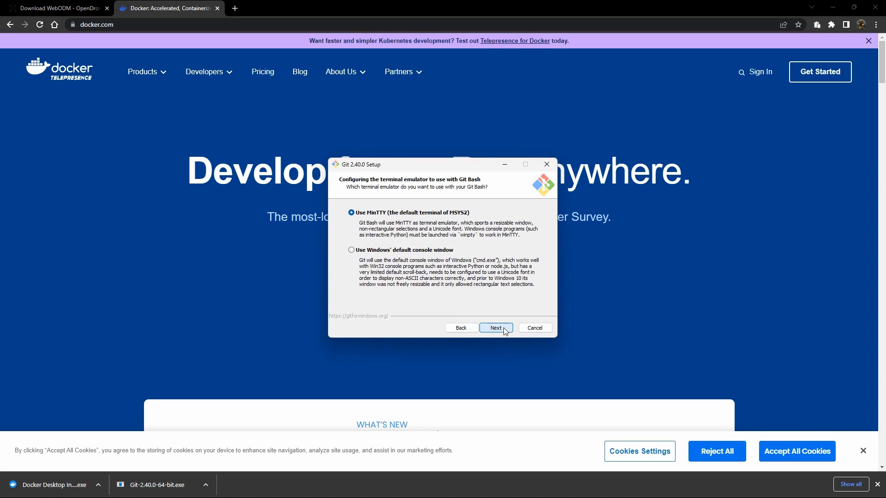
left_click(504, 328)
left_click(504, 329)
left_click(504, 329)
left_click(504, 328)
left_click(504, 329)
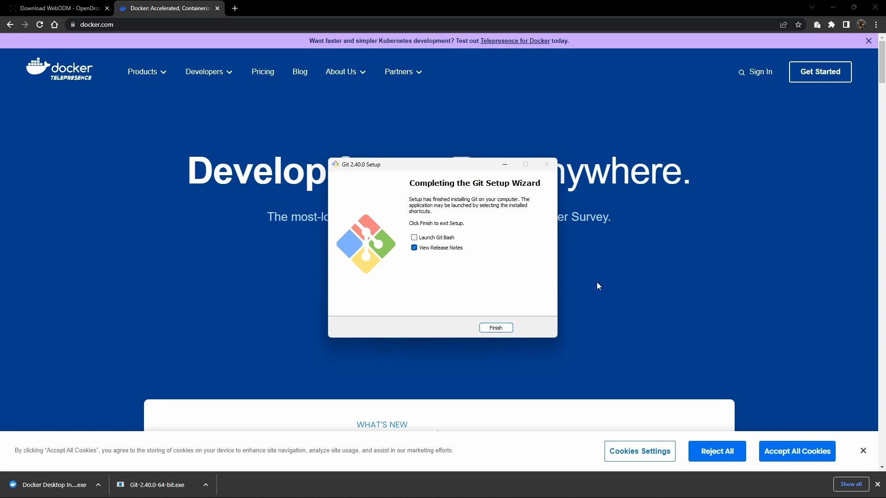
left_click(414, 249)
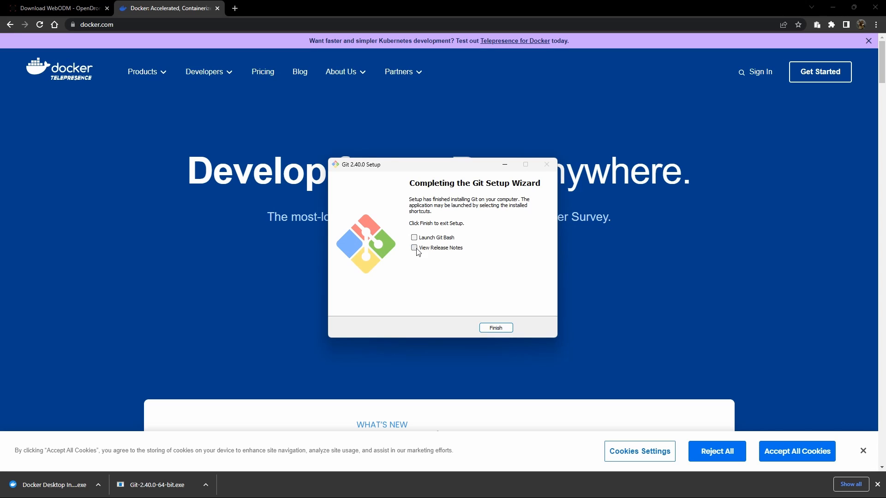
left_click(496, 328)
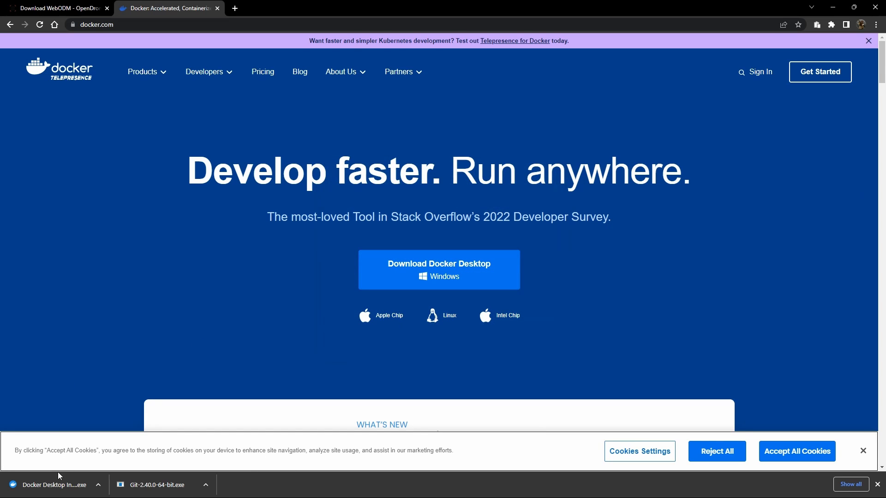
Install Docker Desktop from the downloaded installer with WSL 2 and a desktop shortcut, and accept the Docker Subscription Service Agreement.
left_click(45, 487)
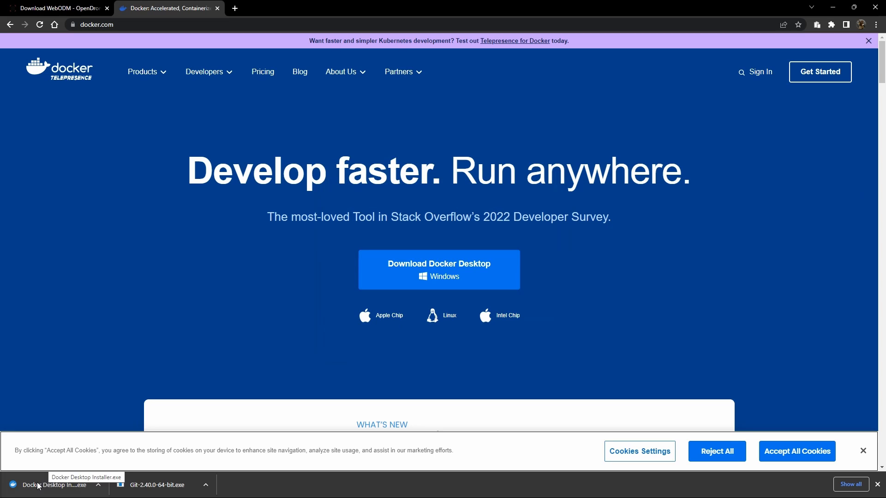
left_click(474, 272)
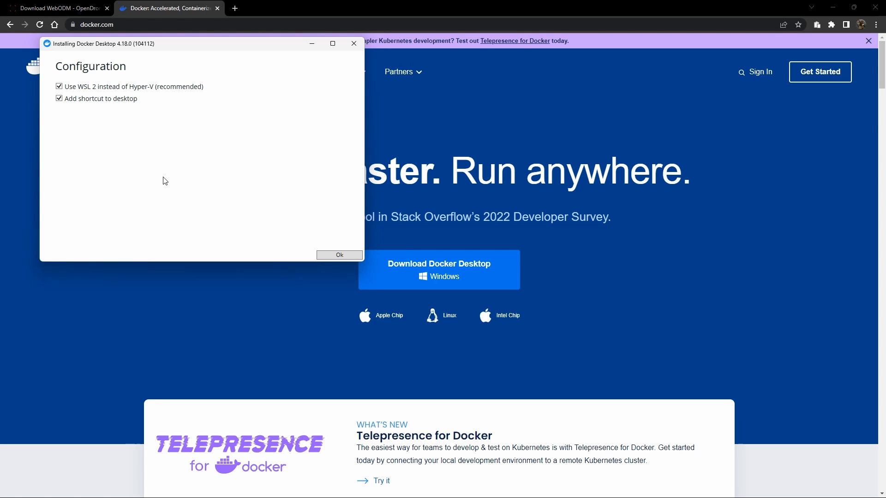
left_click(333, 255)
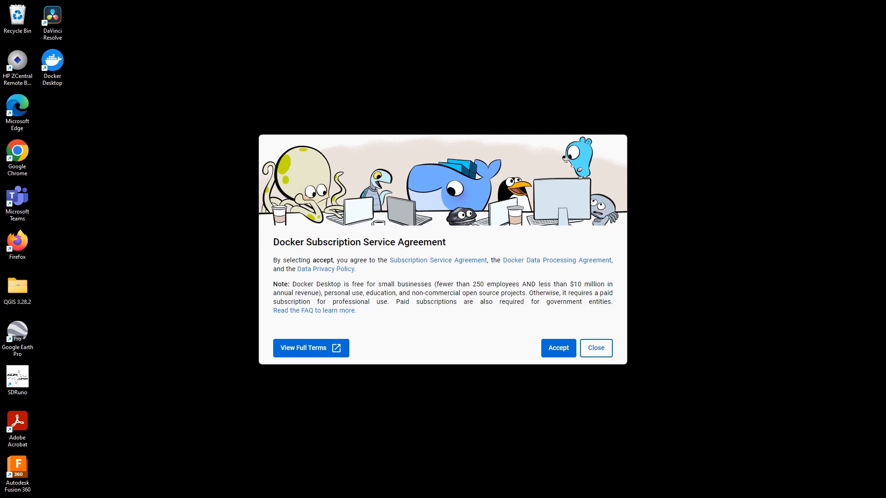
left_click(558, 350)
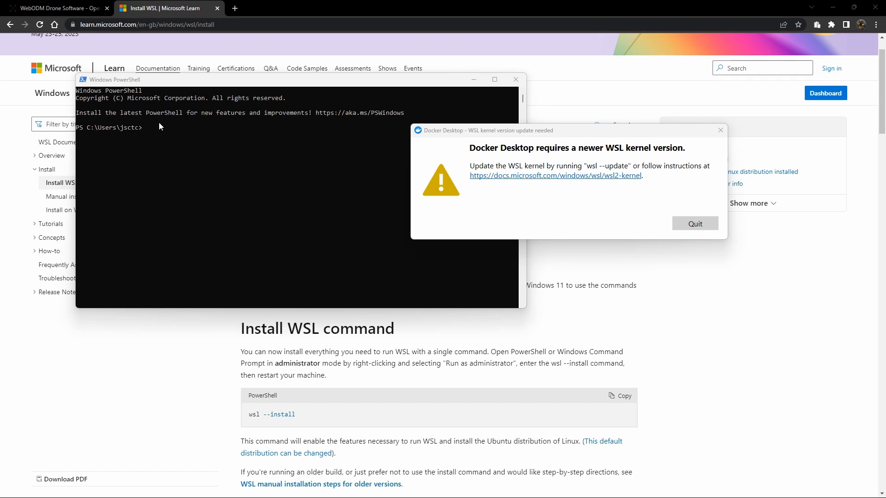
Move the Docker Desktop kernel warning clear of the PowerShell window and run wsl --update in PowerShell.
left_click_drag(544, 133, 667, 100)
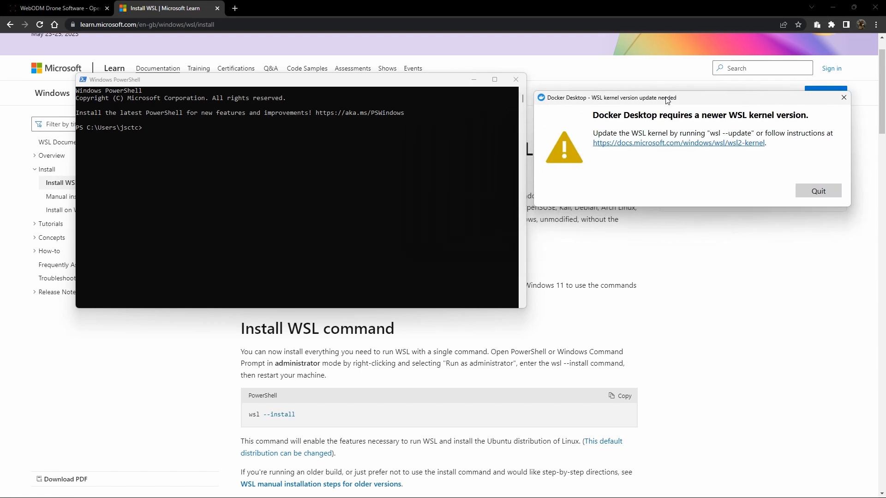
left_click(167, 128)
left_click(149, 129)
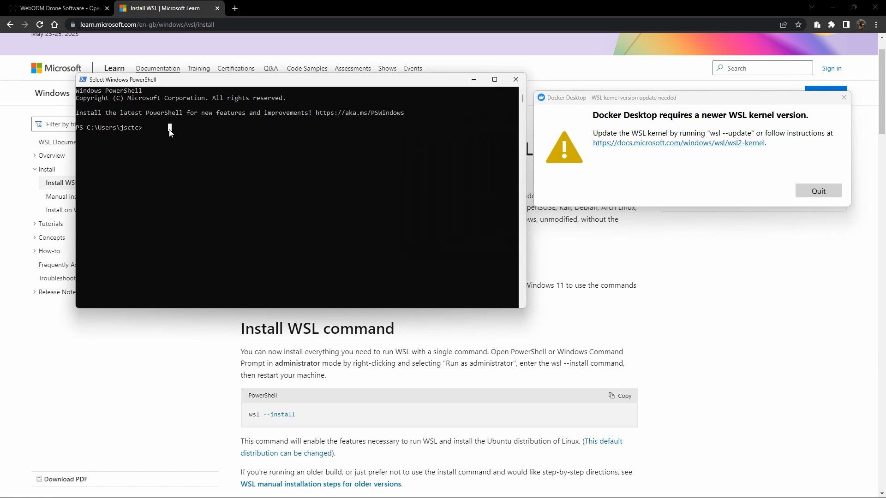
right_click(150, 129)
type("update")
key("Return")
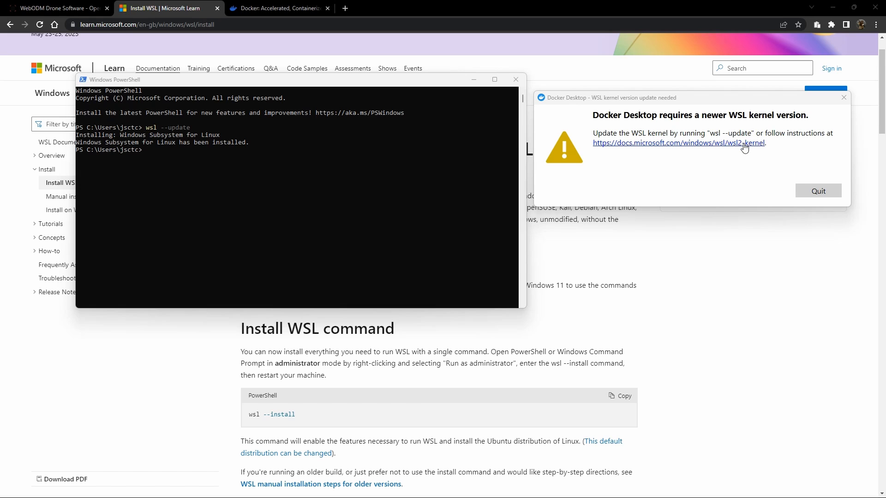
Exit PowerShell and quit the Docker Desktop WSL kernel warning.
left_click(189, 146)
type("exit")
key("Return")
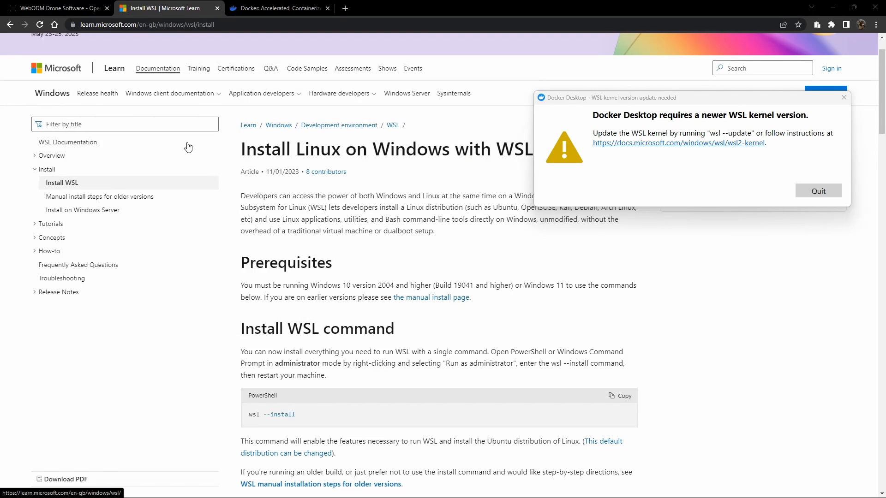
left_click(797, 192)
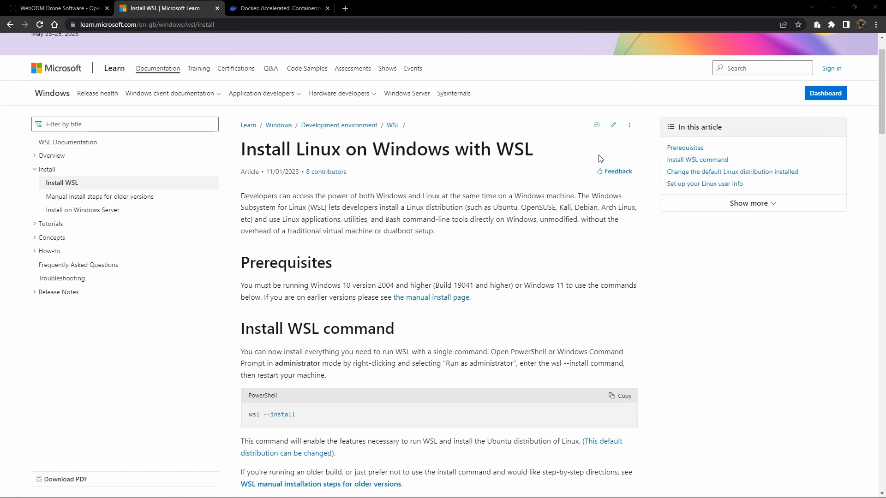
Return to the WebODM Drone Software page and restore the browser to a smaller window positioned on the desktop.
left_click(260, 9)
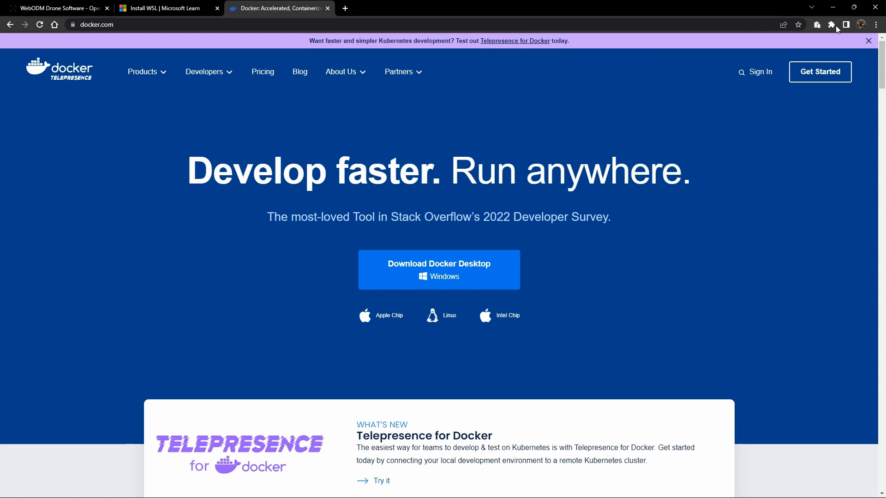
left_click(44, 8)
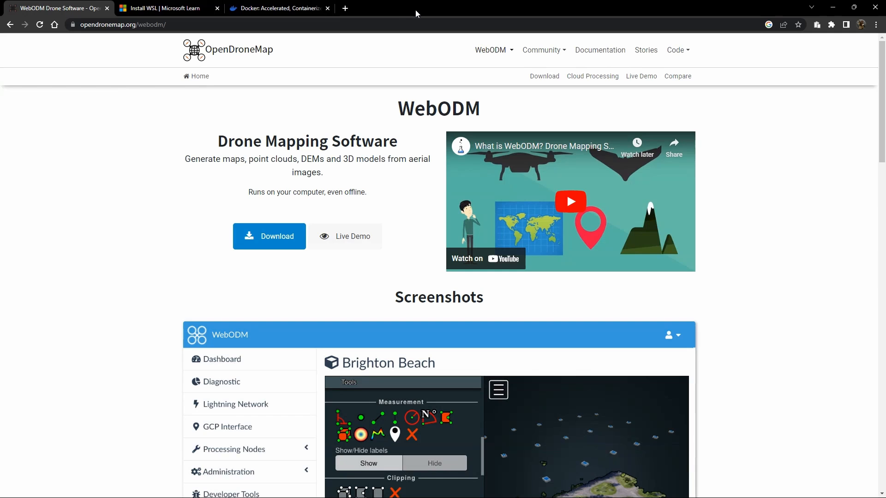
left_click_drag(415, 9, 369, 1)
double_click(393, 11)
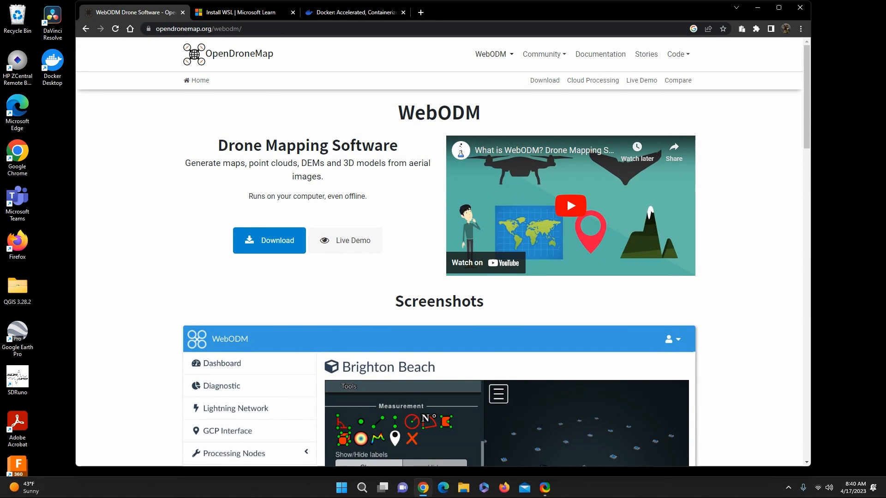
left_click_drag(505, 11, 468, 20)
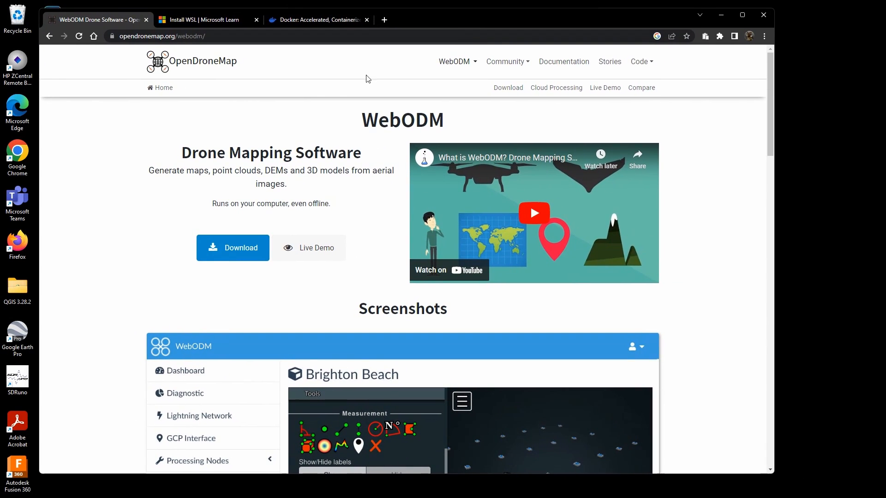
Open the WebODM GitHub repository through the WebODM download page and go to the manual installation commands under Getting Started.
left_click(240, 249)
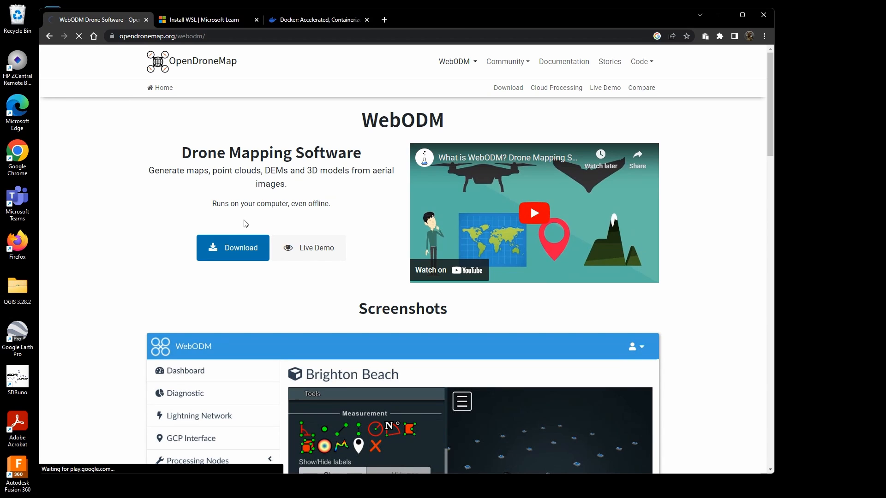
left_click(259, 272)
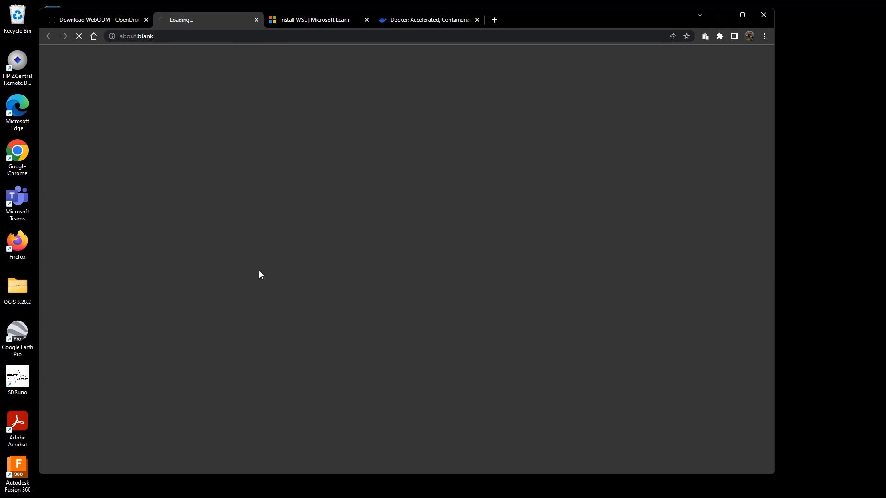
scroll(290, 240, "down", 20)
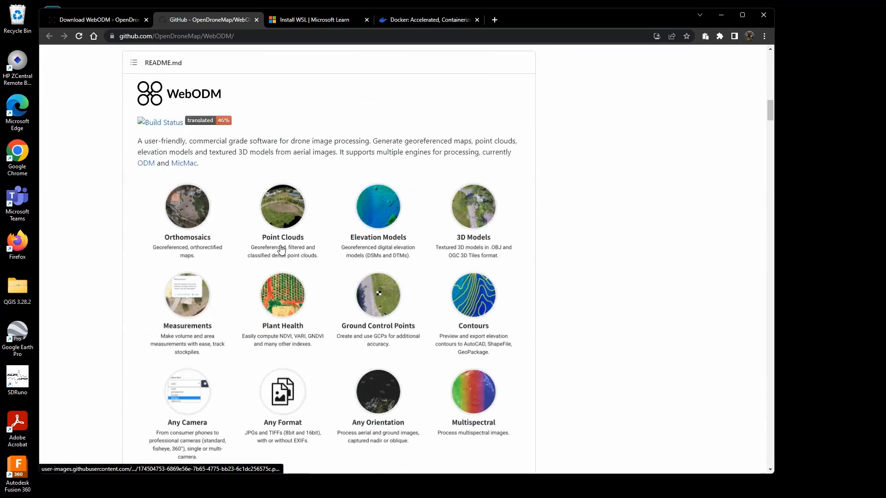
scroll(282, 250, "down", 15)
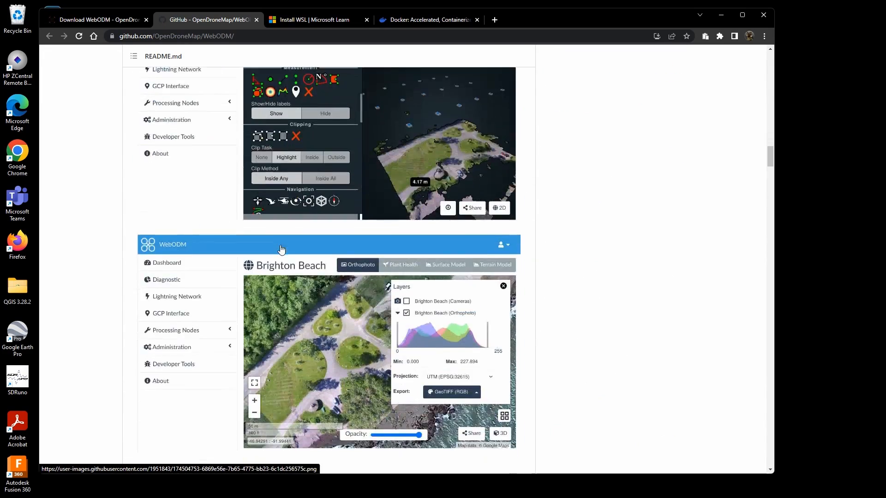
scroll(281, 250, "down", 1)
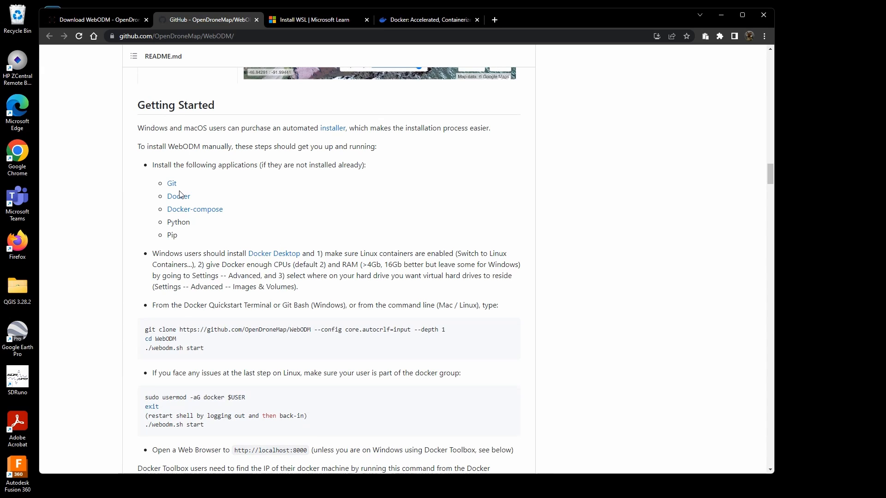
scroll(239, 302, "down", 2)
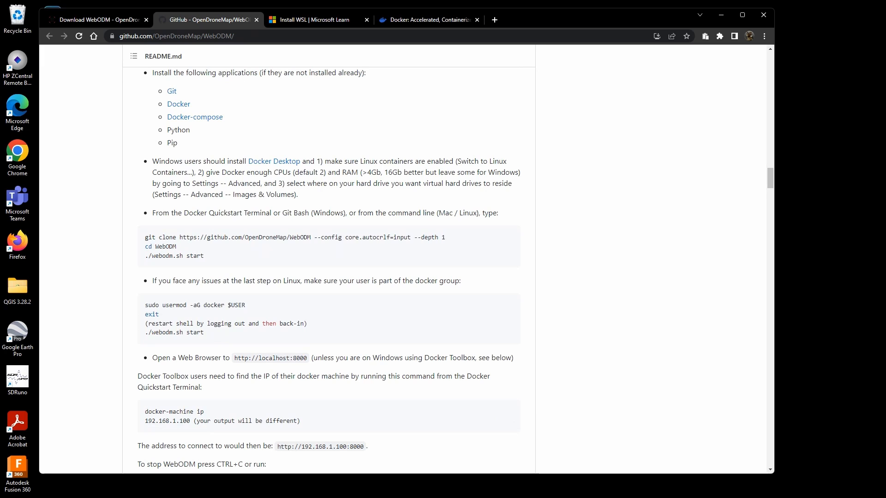
Launch Git Bash from a Windows search for git and move its window clear of the README's installation commands.
mouse_move(272, 497)
left_click(342, 488)
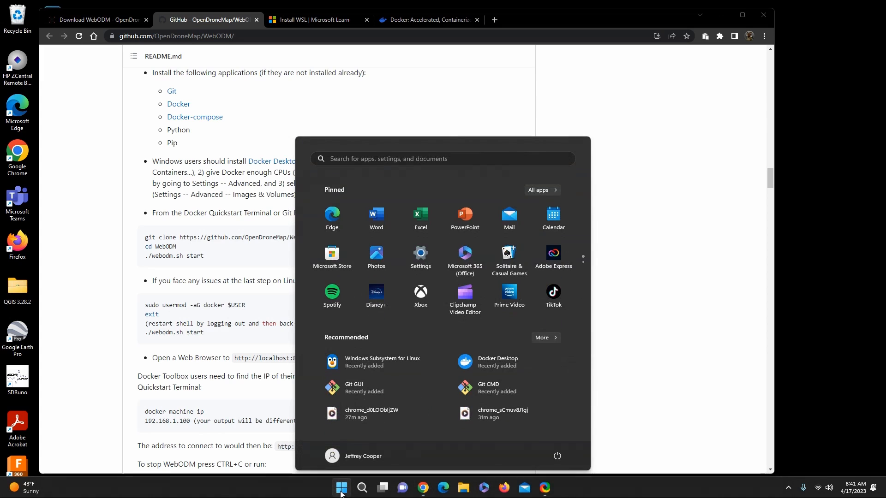
left_click(356, 157)
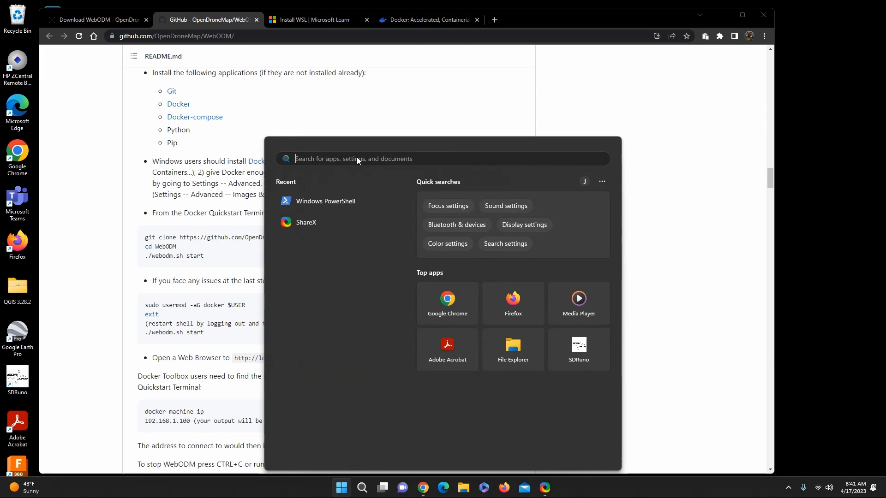
type("git")
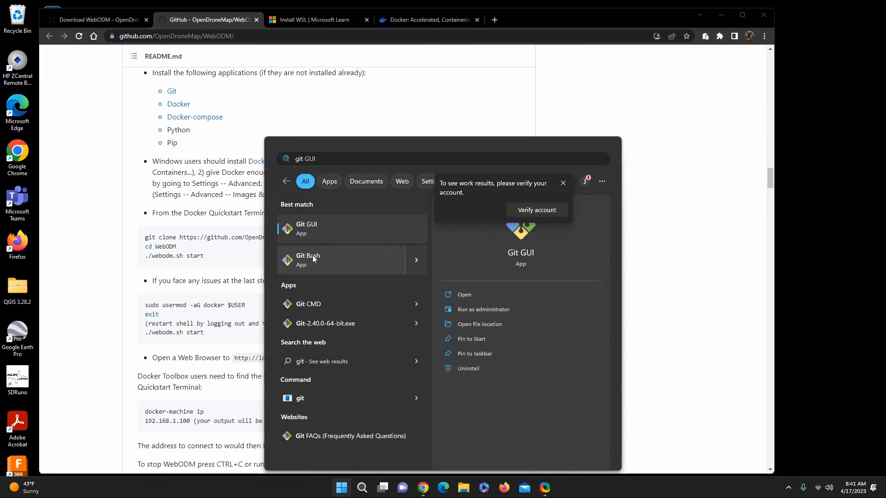
left_click(310, 258)
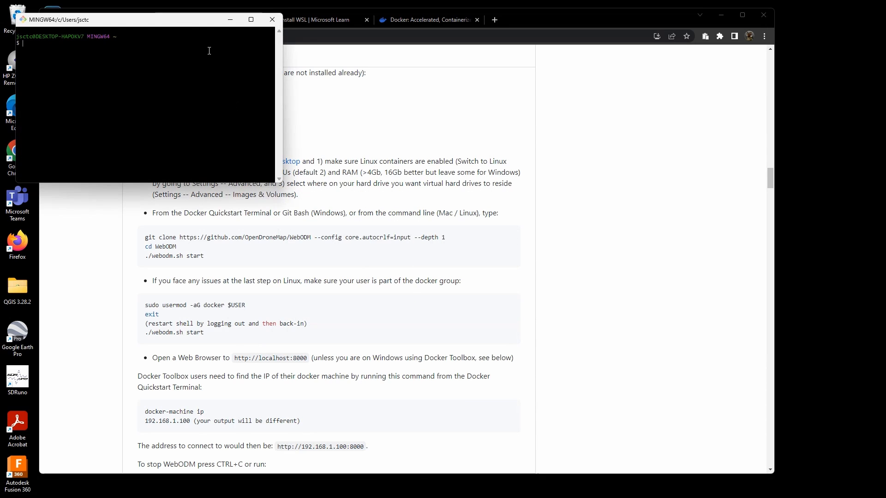
left_click_drag(171, 26, 517, 119)
left_click_drag(464, 113, 539, 60)
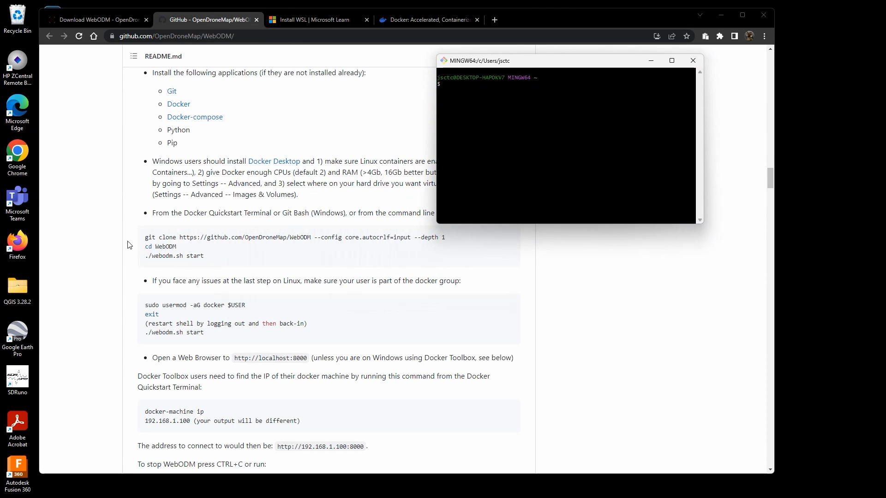
Copy the README's git clone command for the WebODM repository and run it in Git Bash.
mouse_move(145, 237)
left_mouse_down()
mouse_move(217, 247)
mouse_move(445, 237)
left_mouse_up()
right_click(433, 239)
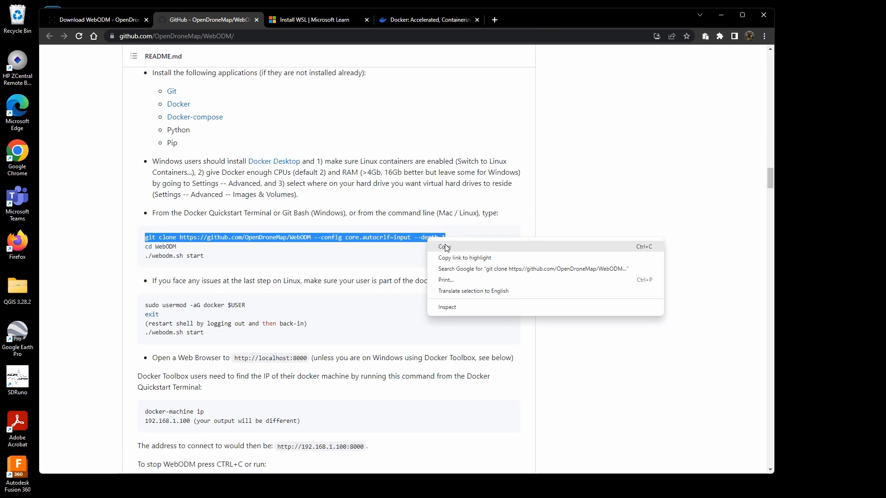
left_click(445, 247)
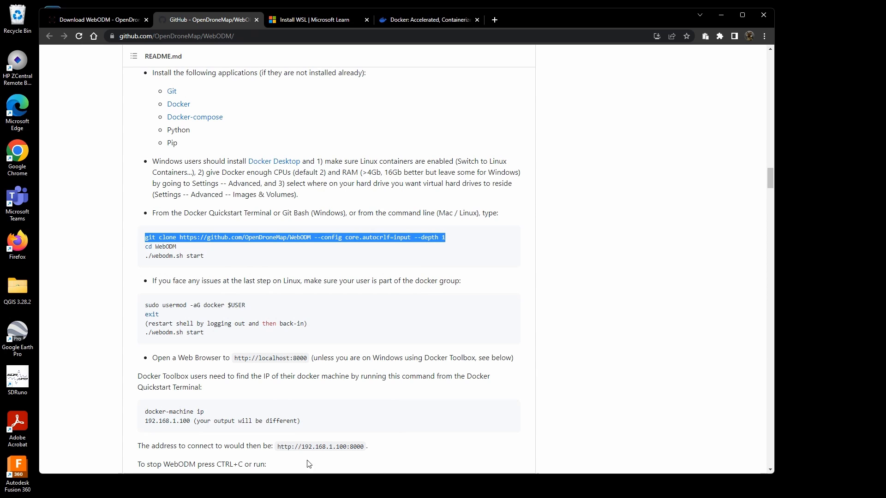
mouse_move(473, 493)
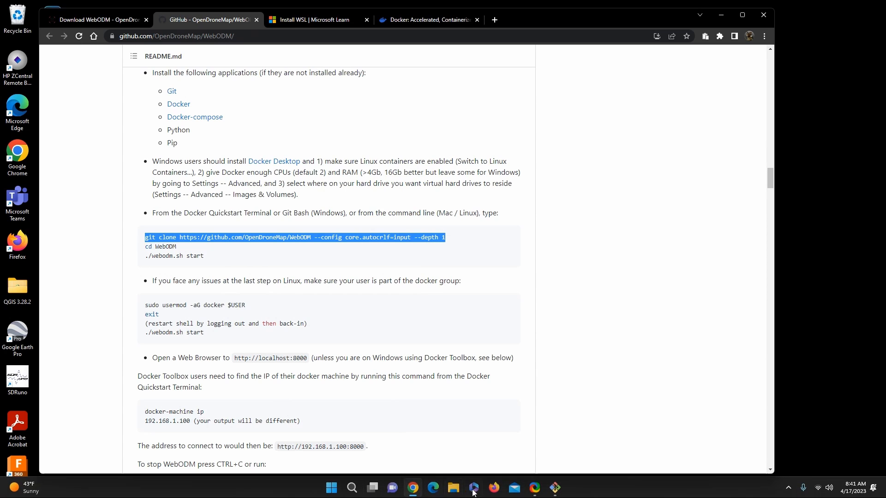
left_click(555, 487)
right_click(484, 104)
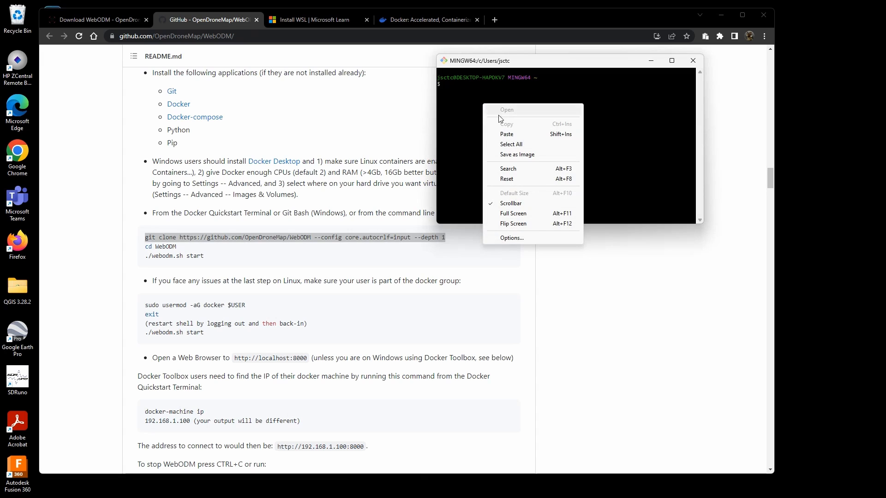
left_click(521, 130)
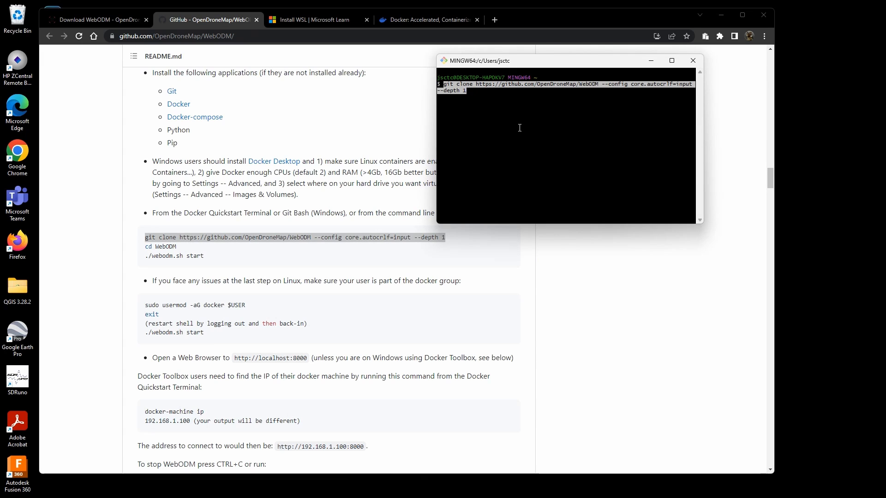
key("Return")
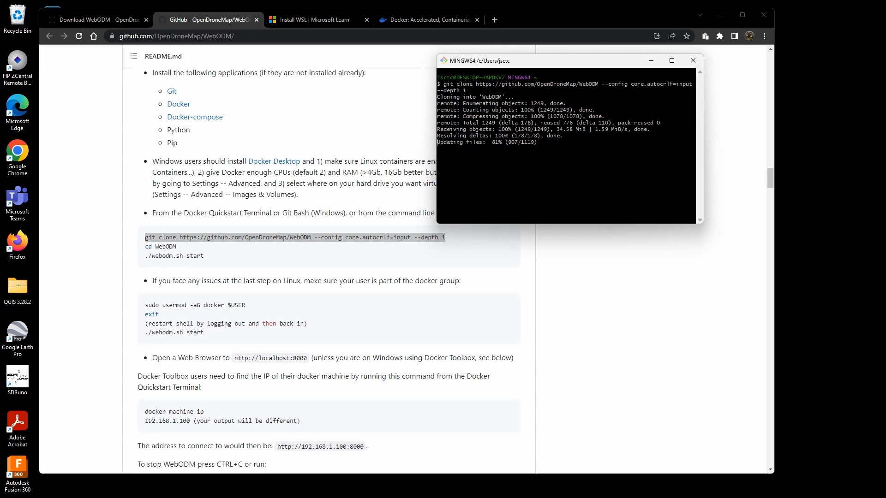
left_click(331, 487)
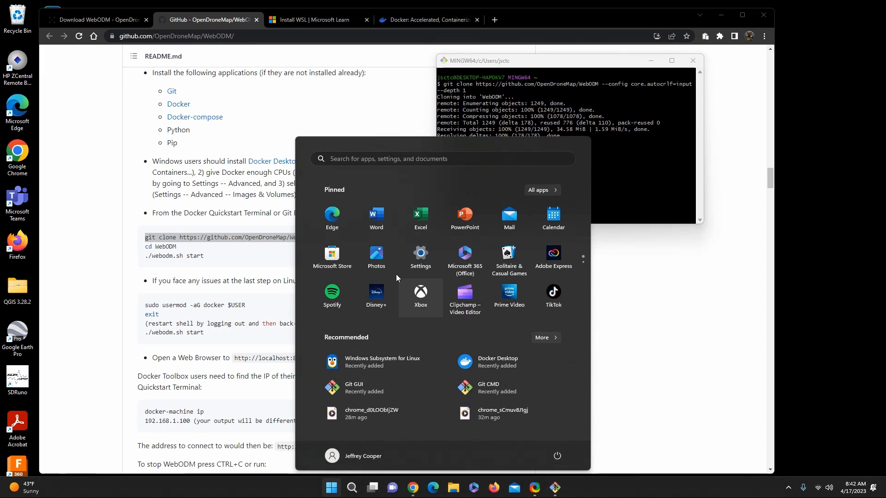
type("note")
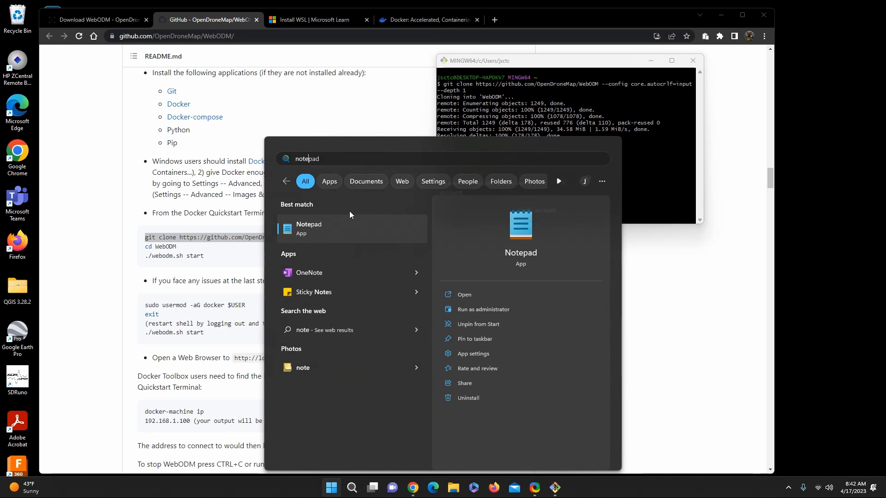
left_click(343, 222)
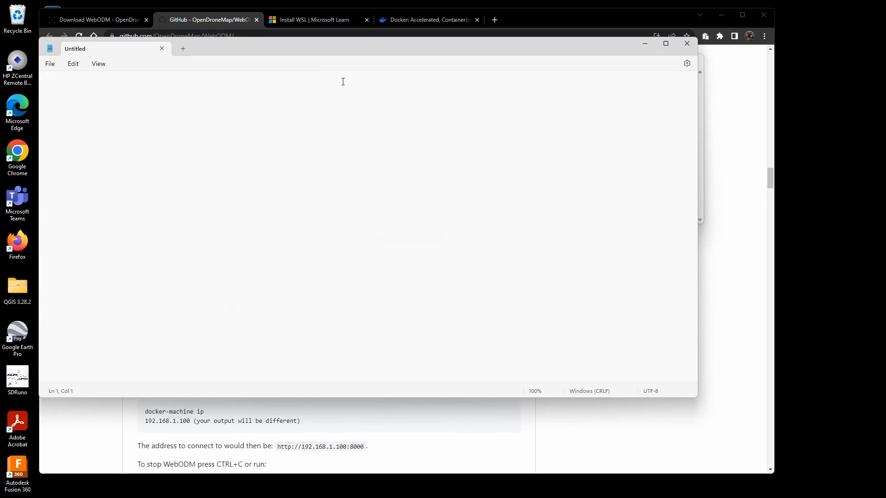
left_click(687, 44)
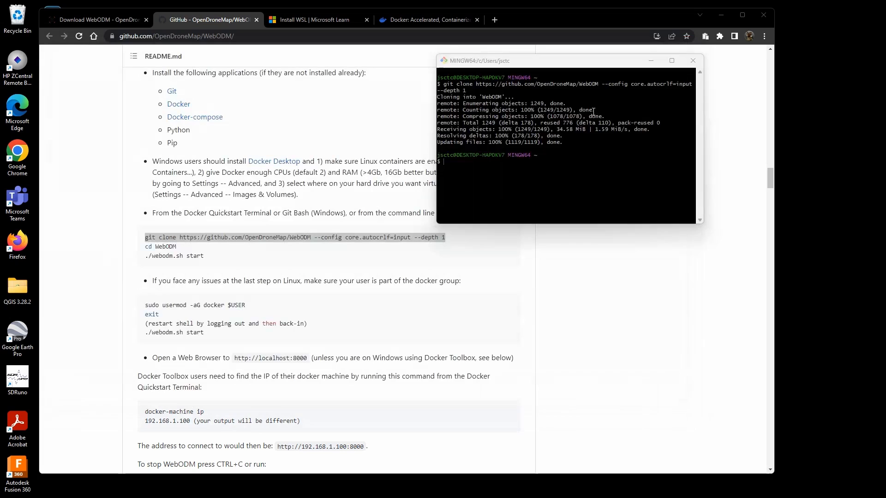
List the contents of the home directory in Git Bash with ls.
left_click(512, 162)
type("l")
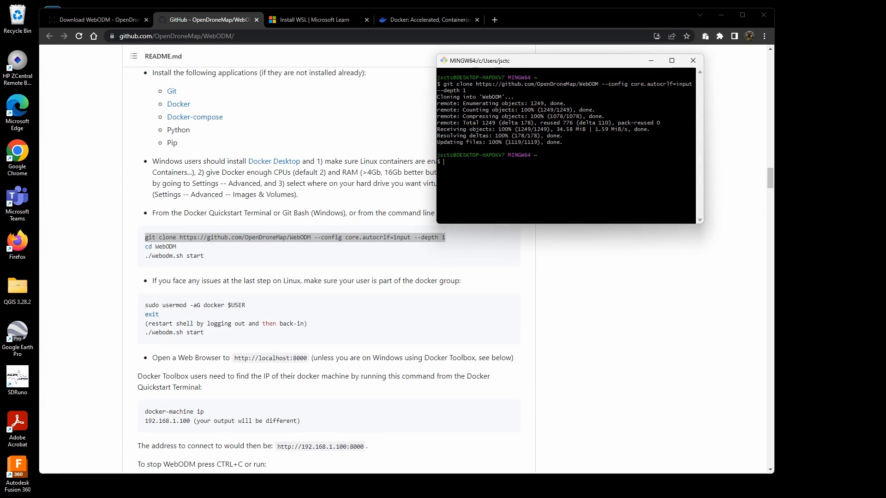
type("s")
key("Return")
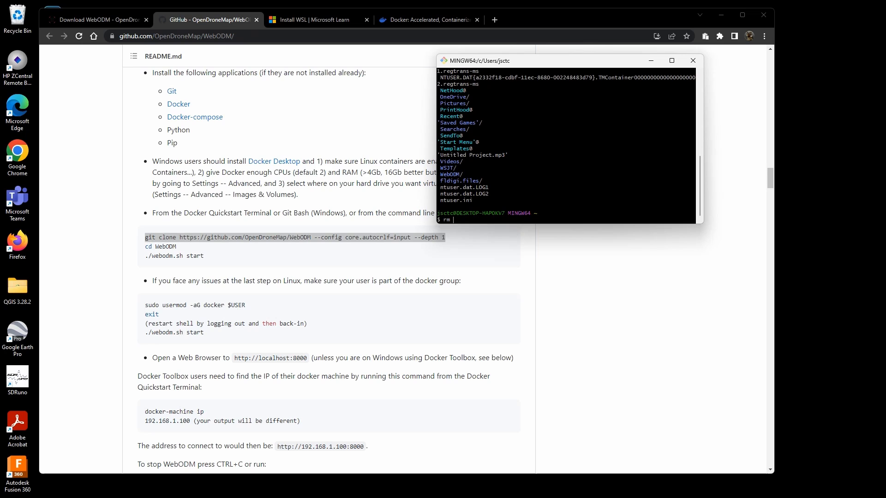
type("-r")
key("Tab")
key("BackSpace")
key("BackSpace")
key("BackSpace")
key("BackSpace")
key("BackSpace")
key("BackSpace")
key("BackSpace")
key("BackSpace")
key("BackSpace")
key("BackSpace")
key("BackSpace")
key("BackSpace")
Change into the WebODM directory in Git Bash and try to start WebODM with ./webodm.sh start.
type("cd Web")
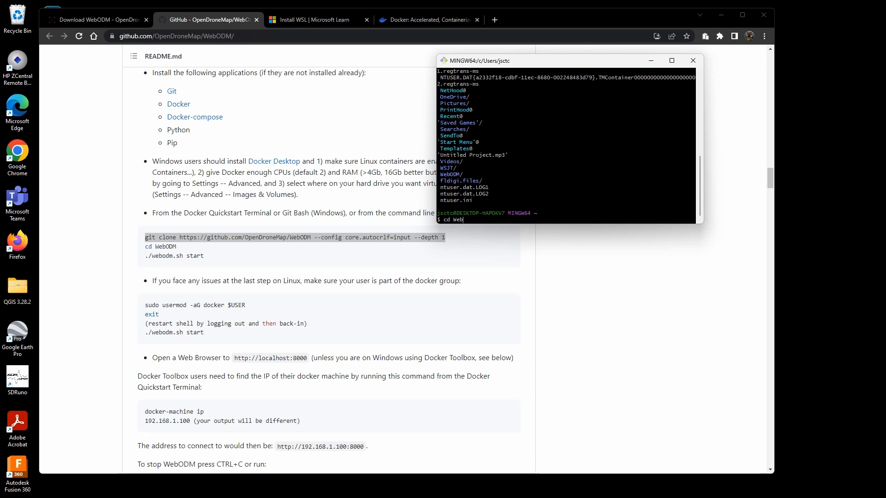
key("Tab")
key("Return")
type("./")
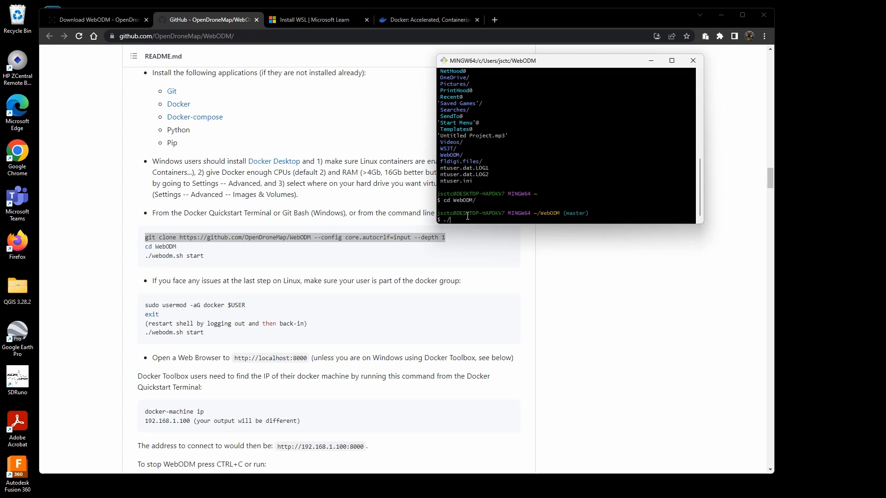
type("bodm.sh start")
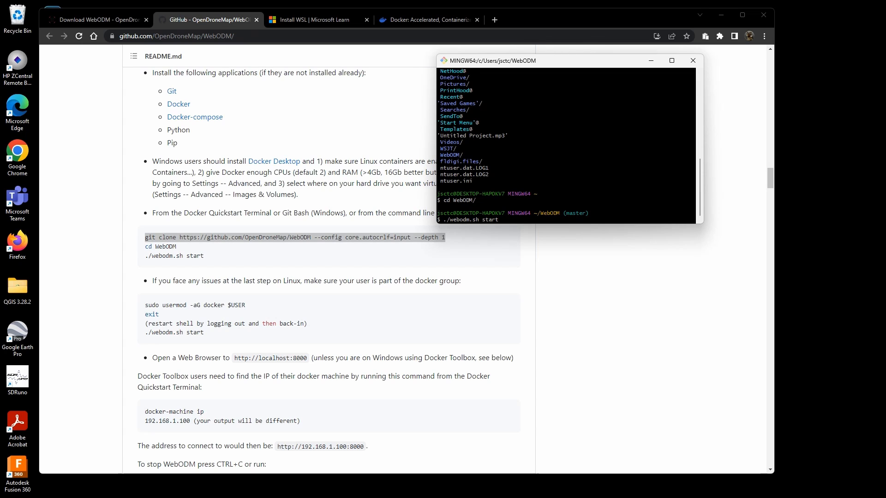
key("Return")
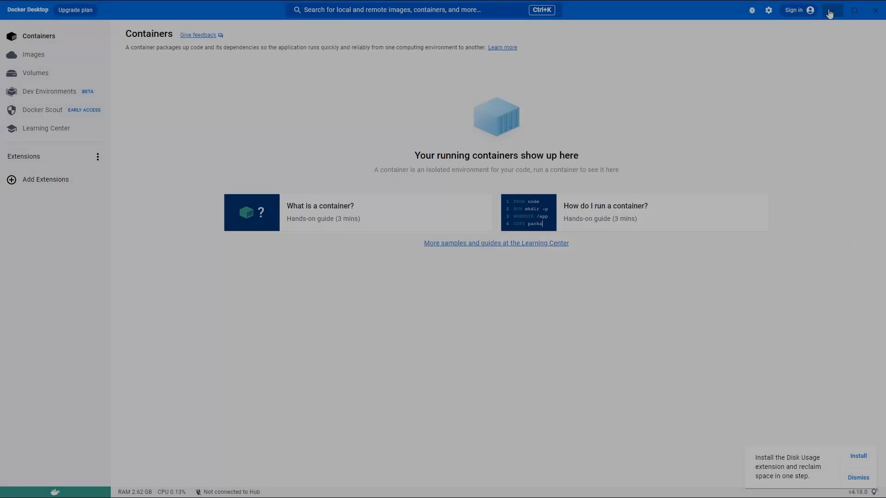
Check the start command's output in Git Bash, then reopen Docker Desktop and begin signing in to the Docker account through the browser.
left_click(833, 9)
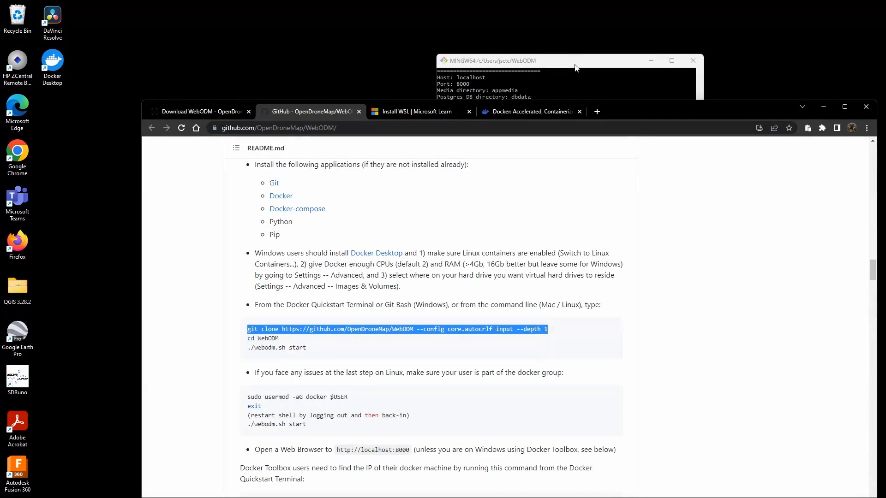
left_click(578, 64)
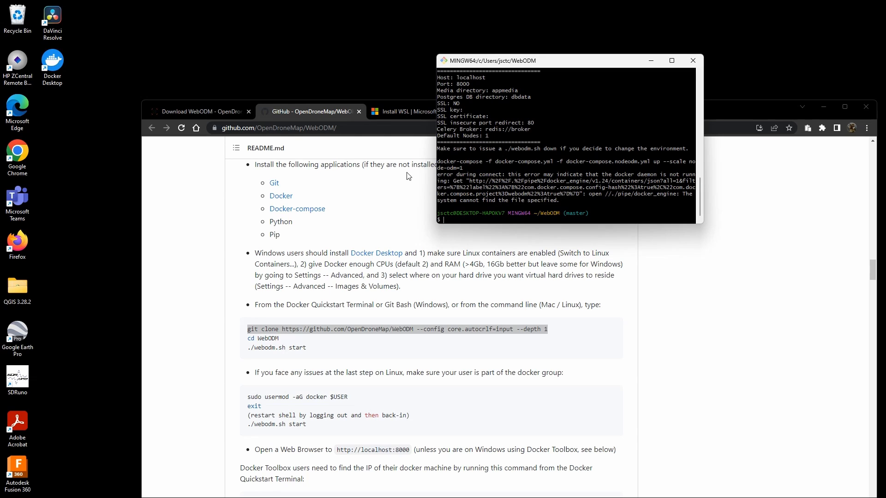
double_click(49, 65)
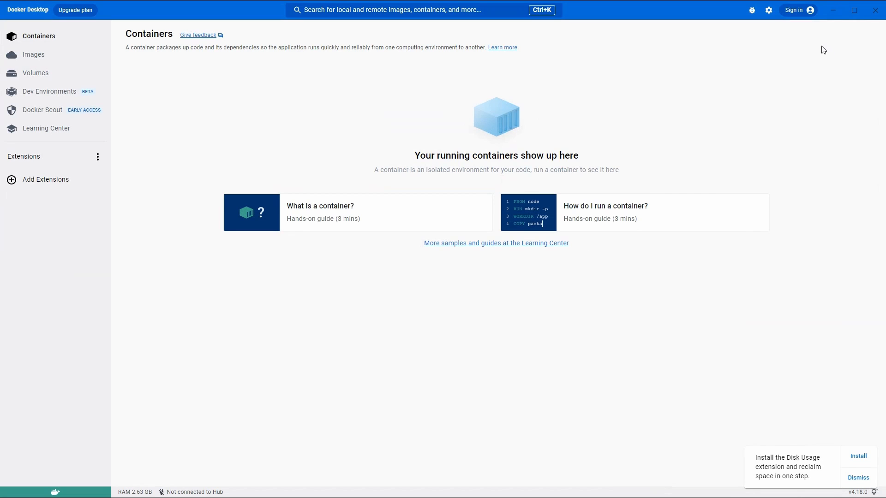
left_click(805, 11)
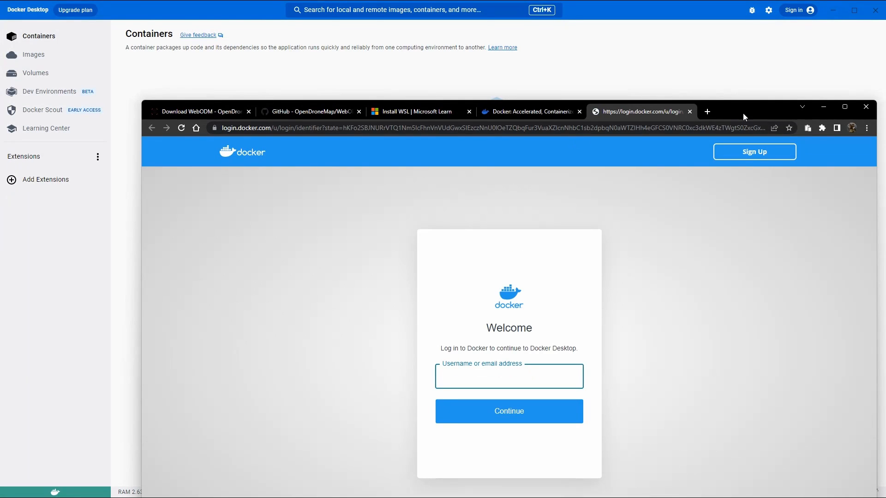
left_click_drag(742, 112, 885, 156)
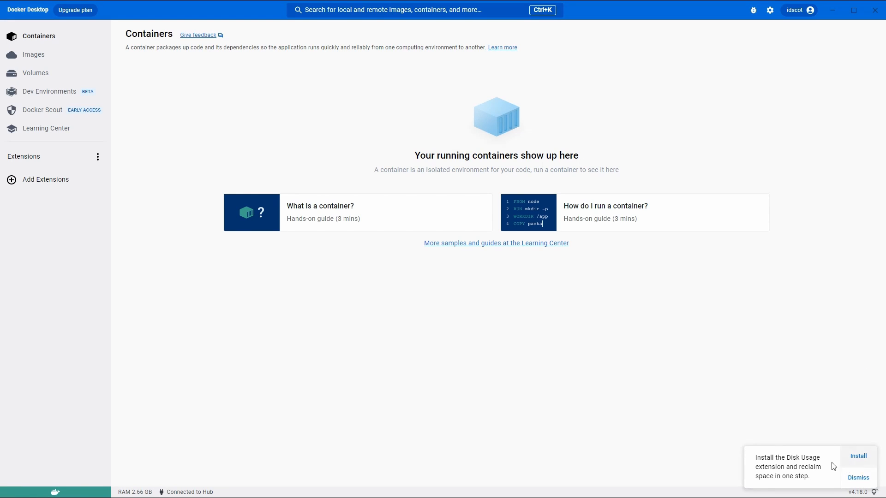
Install and open the suggested Disk Usage extension in Docker Desktop, then return to the Containers view.
left_click(859, 456)
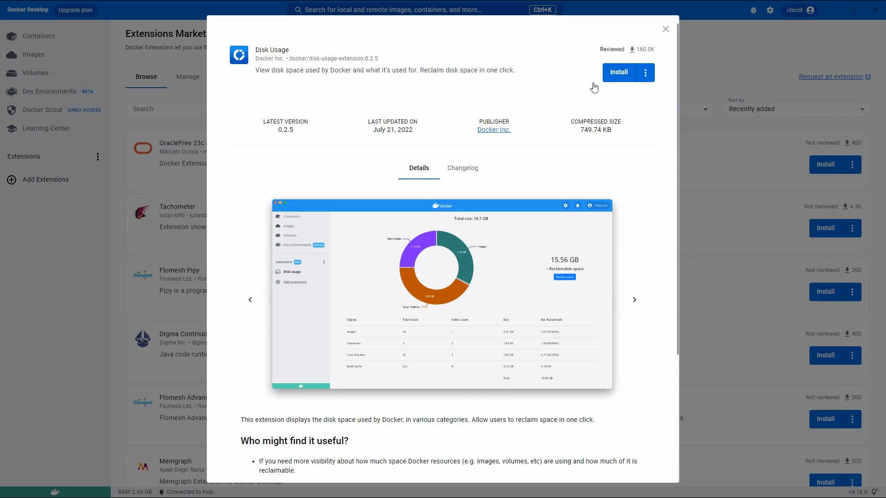
left_click(617, 81)
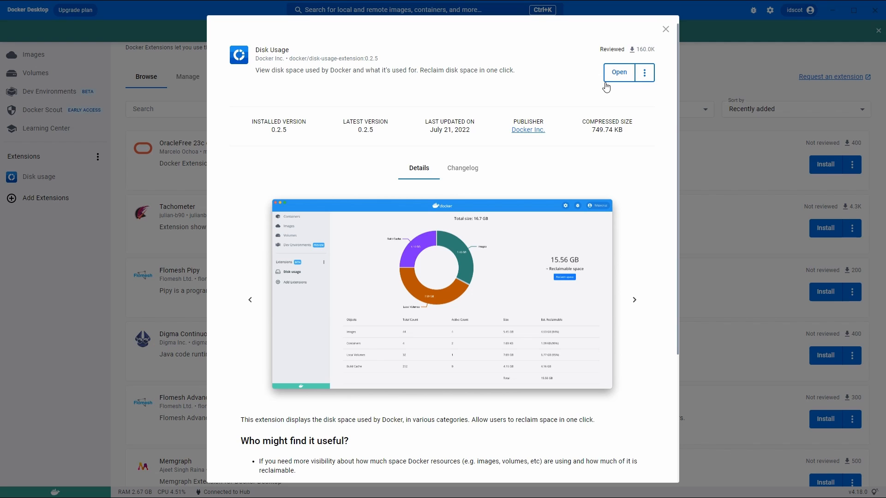
left_click(605, 71)
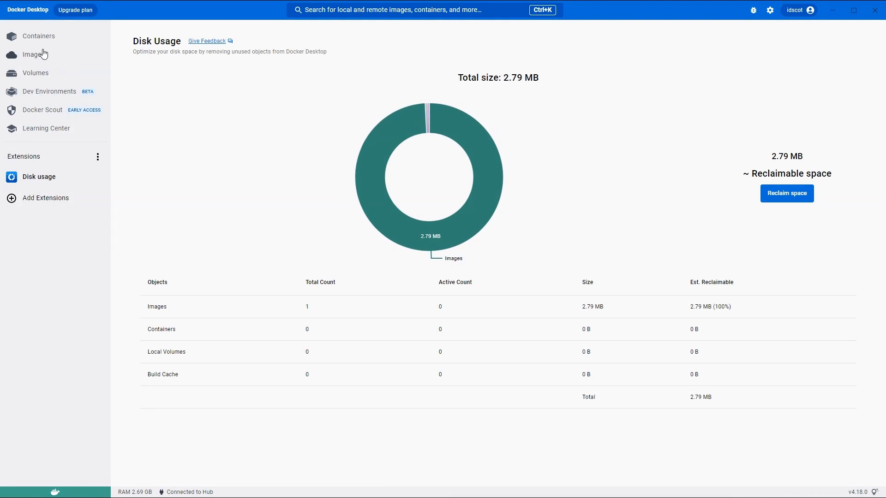
left_click(37, 36)
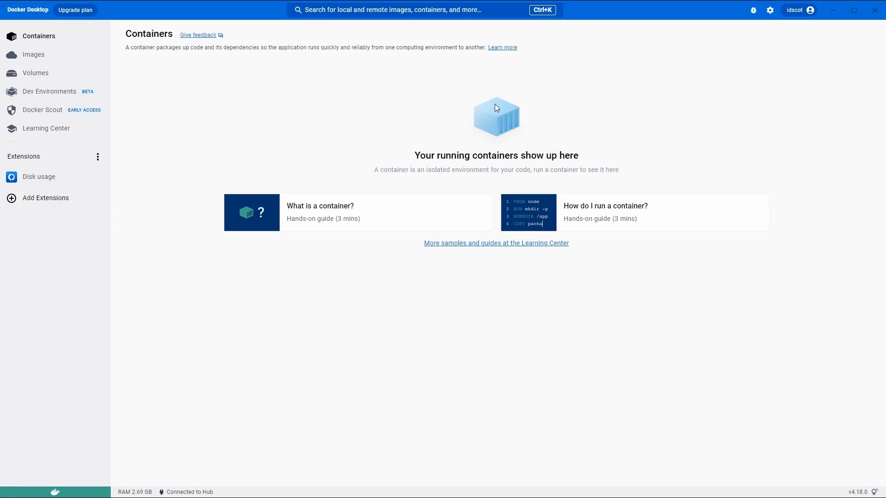
Clear Docker Desktop and the browser out of the way and rerun ./webodm.sh start in Git Bash.
left_click(843, 14)
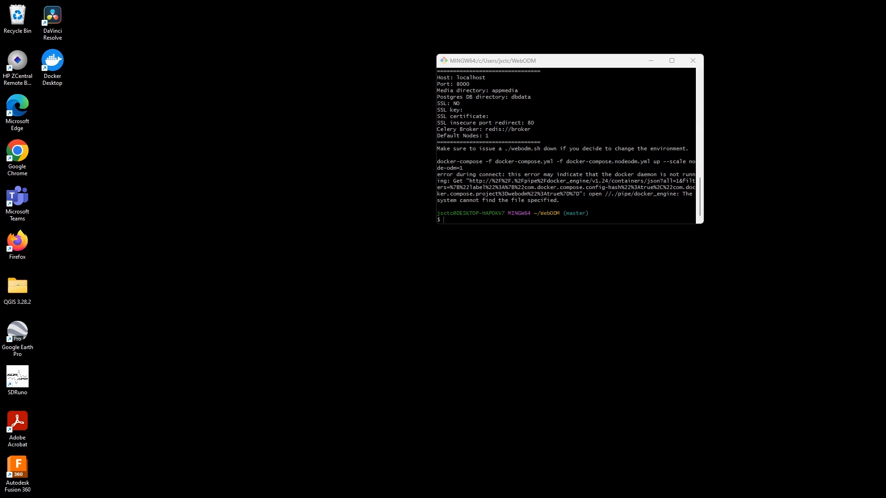
left_click_drag(885, 109, 596, 1)
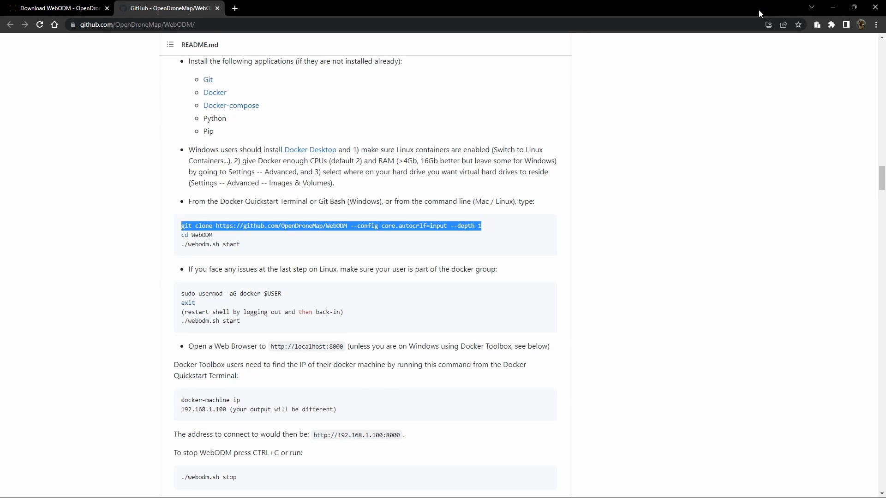
left_click(835, 6)
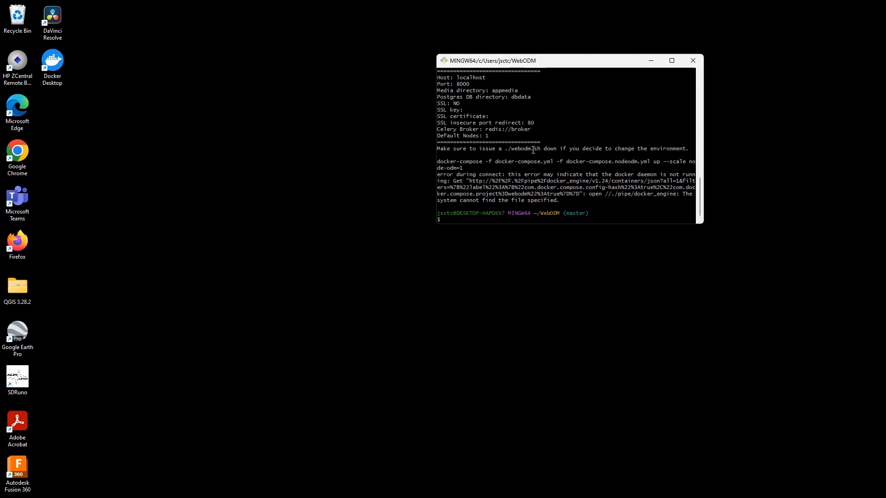
key("Up")
key("Return")
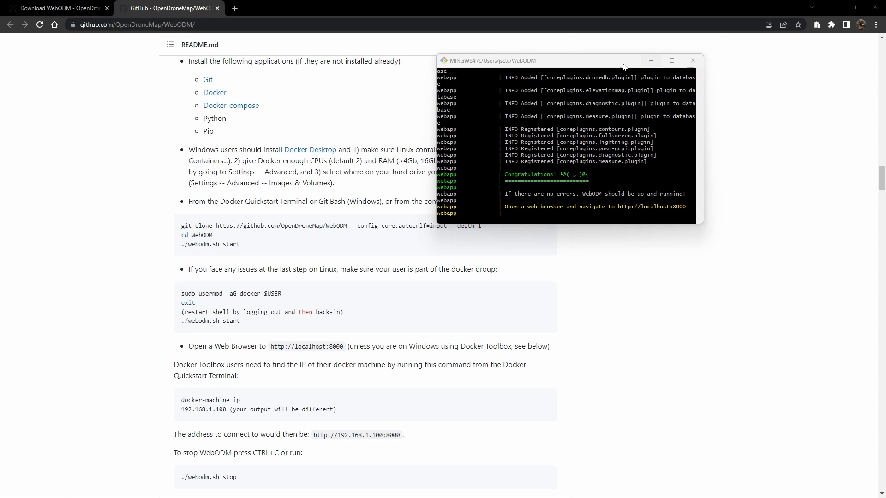
Minimize Git Bash and the browser, and open Docker Desktop to check the webodm container's status.
left_click(652, 61)
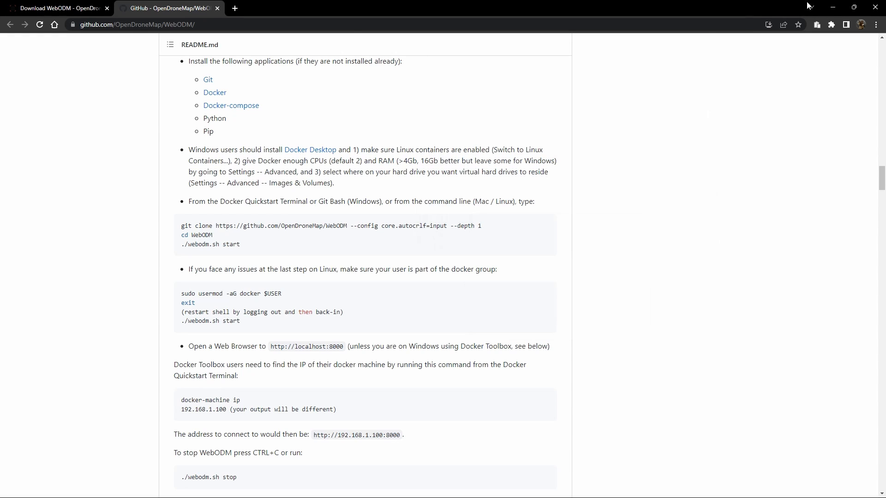
left_click(833, 7)
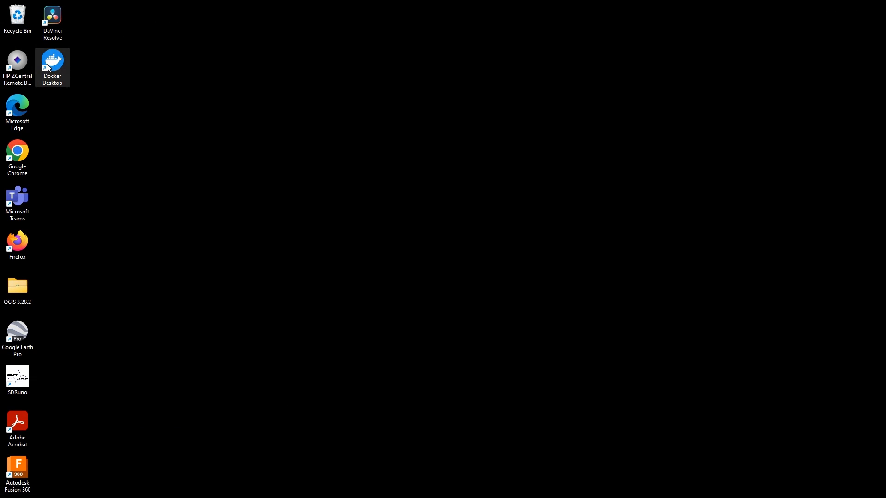
double_click(47, 65)
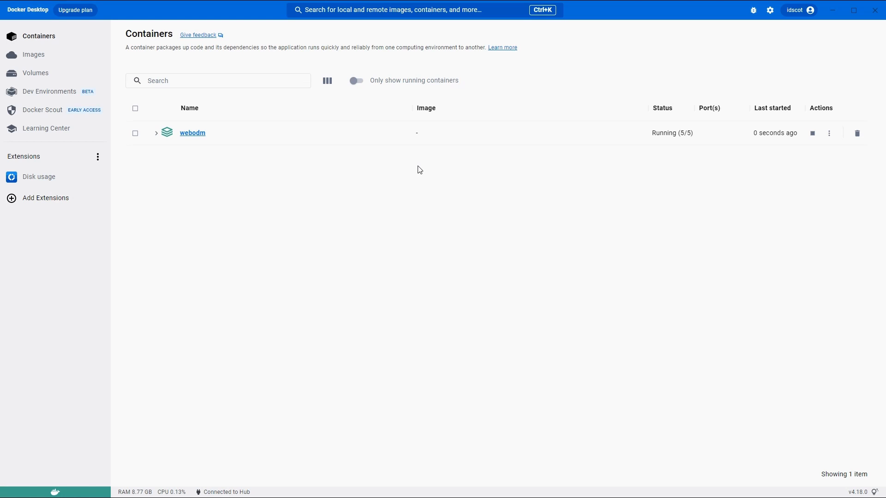
Minimize Docker Desktop and switch back to the WebODM README in Chrome.
left_click(829, 12)
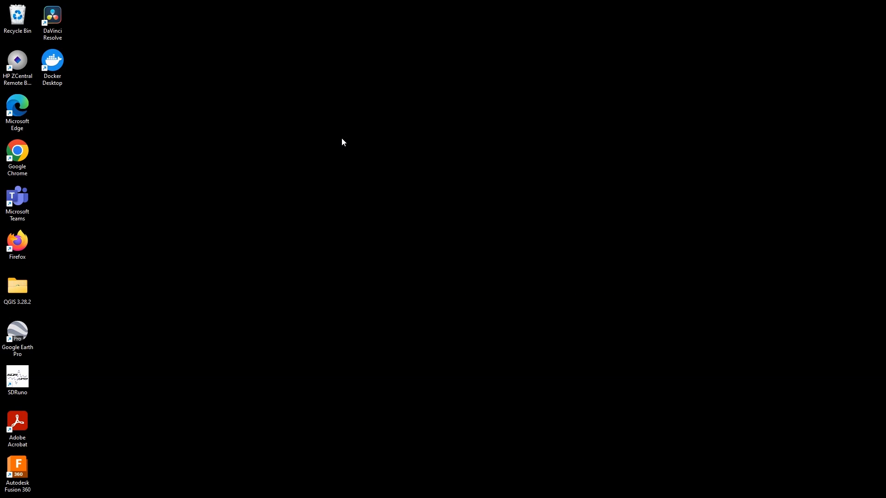
mouse_move(392, 497)
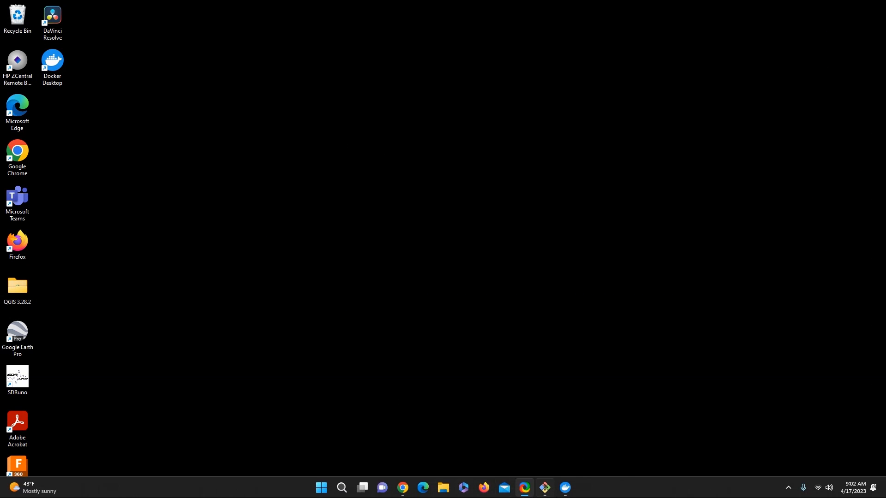
left_click(403, 488)
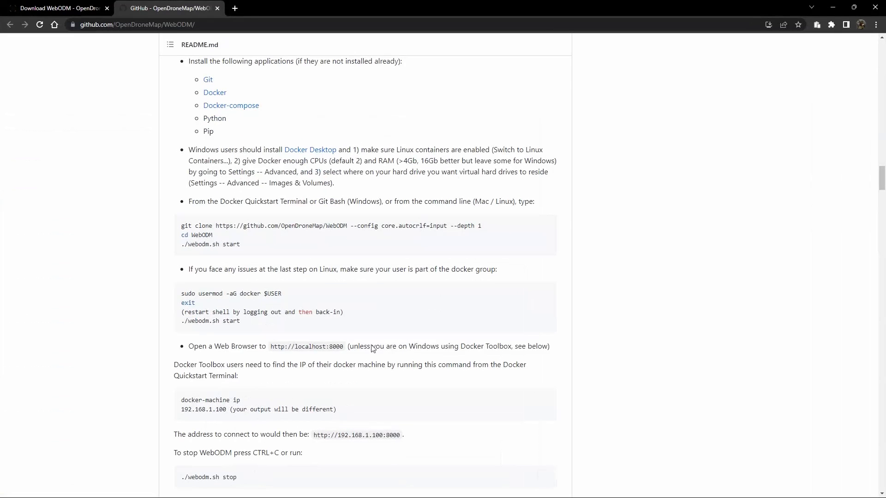
scroll(258, 260, "down", 2)
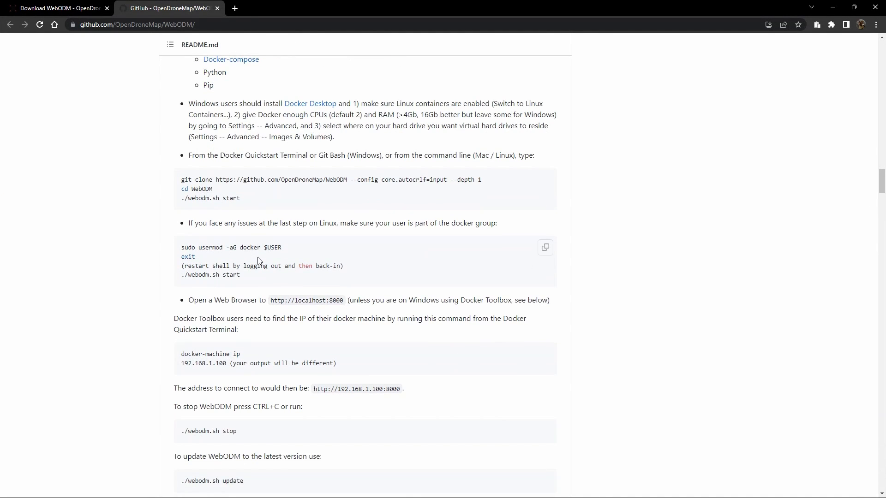
scroll(258, 260, "down", 1)
left_click_drag(271, 254, 345, 257)
key("ctrl+c")
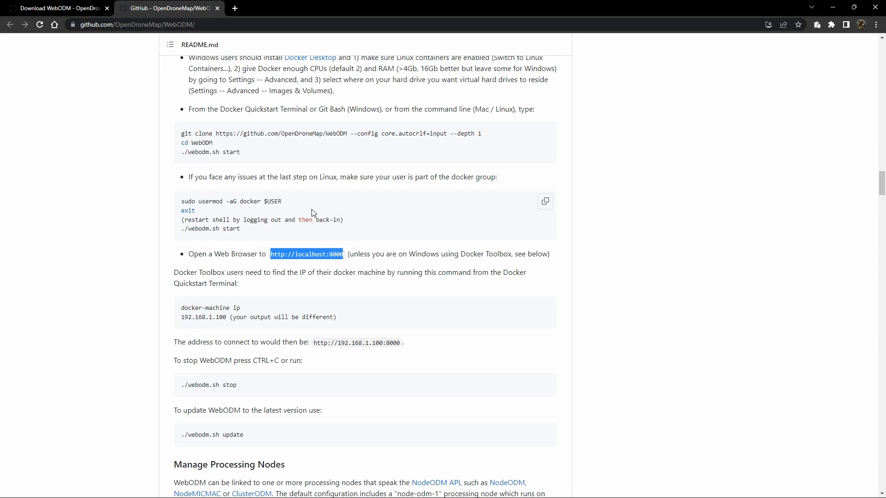
left_click(235, 9)
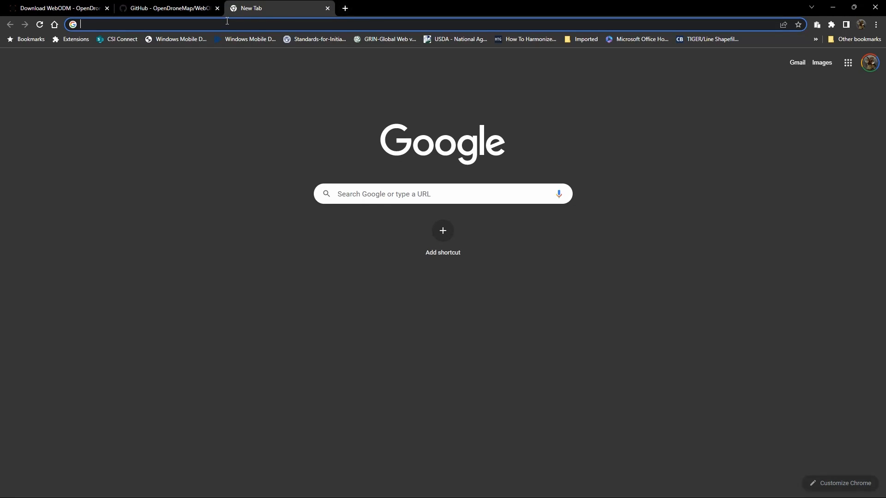
key("ctrl+v")
key("Return")
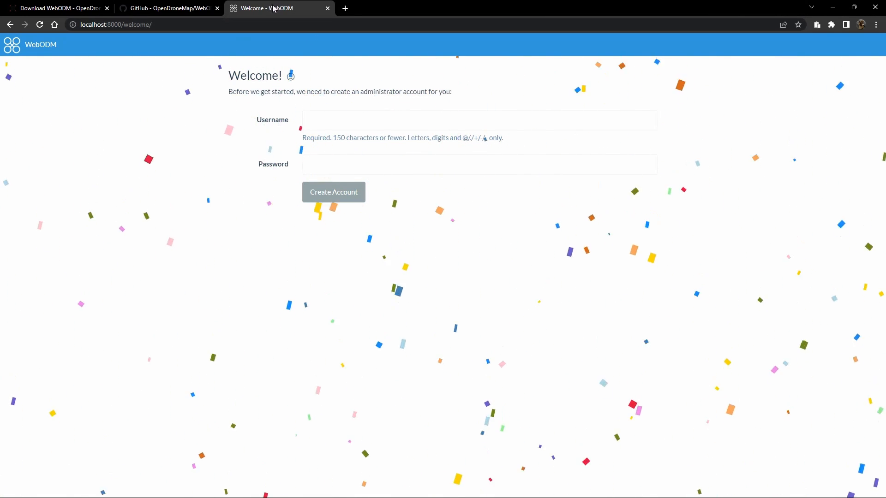
Close the WebODM welcome tab, then bring the separate WebODM dashboard window onto this screen and maximize it.
left_click(328, 7)
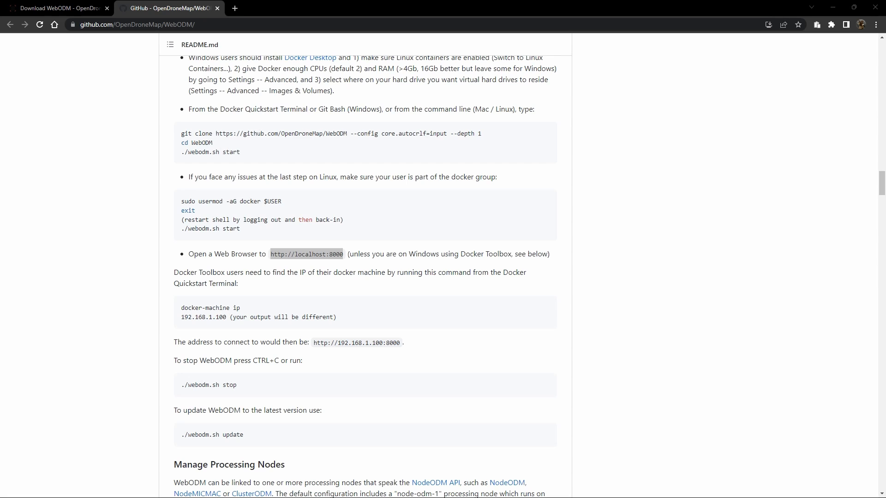
left_click_drag(885, 44, 452, 24)
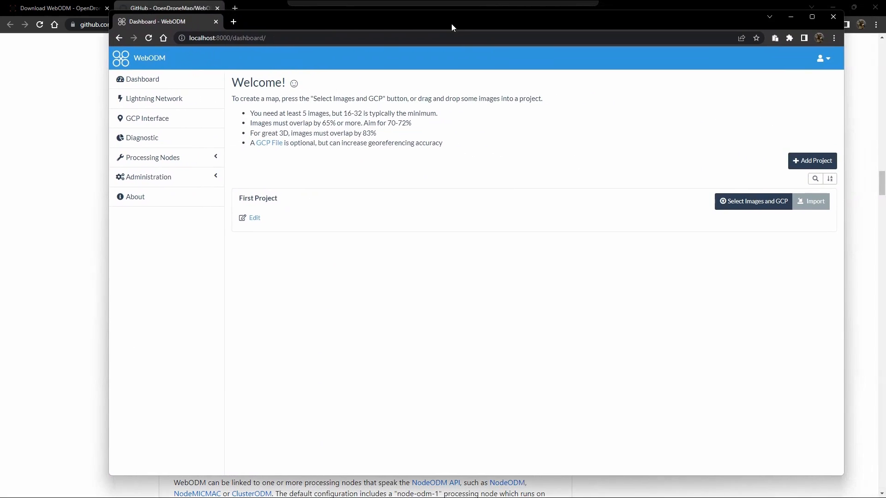
left_click(812, 16)
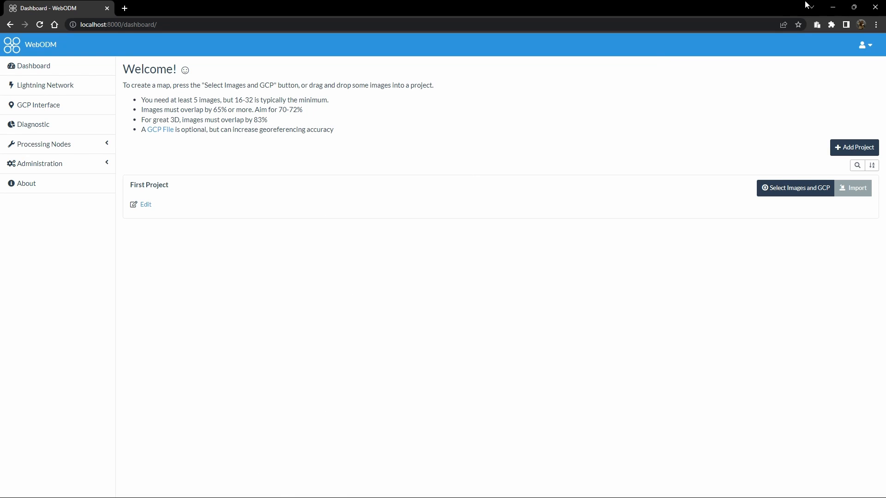
Minimize the dashboard window and examine the README's instructions for updating WebODM, highlighting the ./webodm.sh update command.
left_click(833, 7)
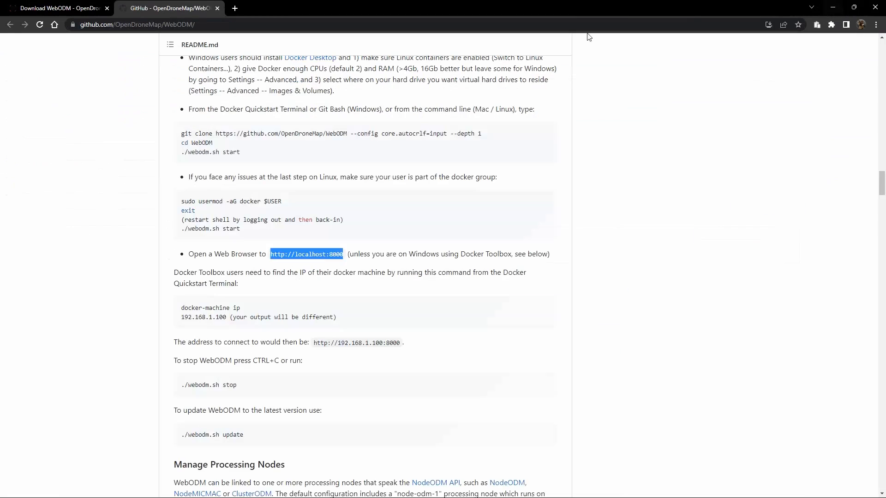
scroll(250, 178, "down", 2)
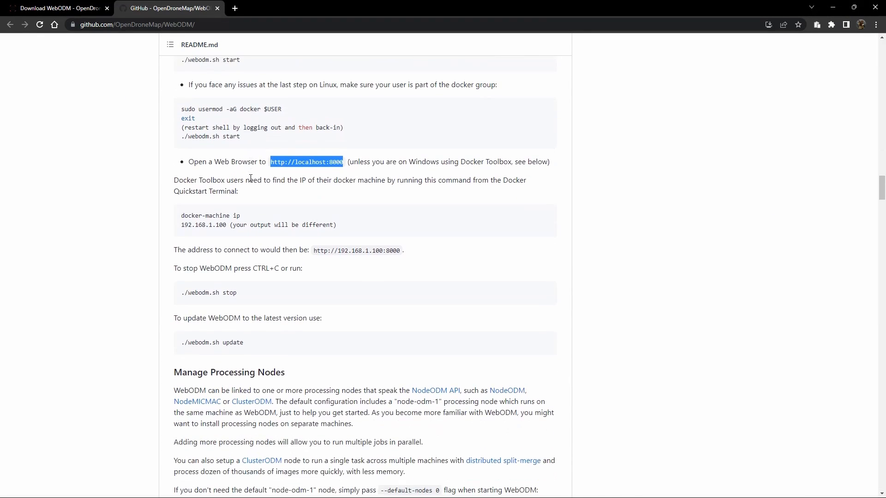
left_click_drag(245, 343, 180, 344)
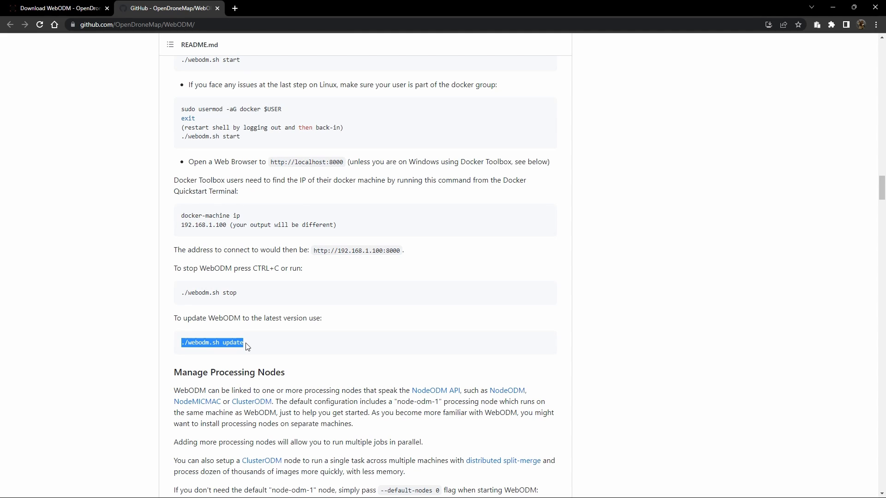
scroll(211, 100, "up", 2)
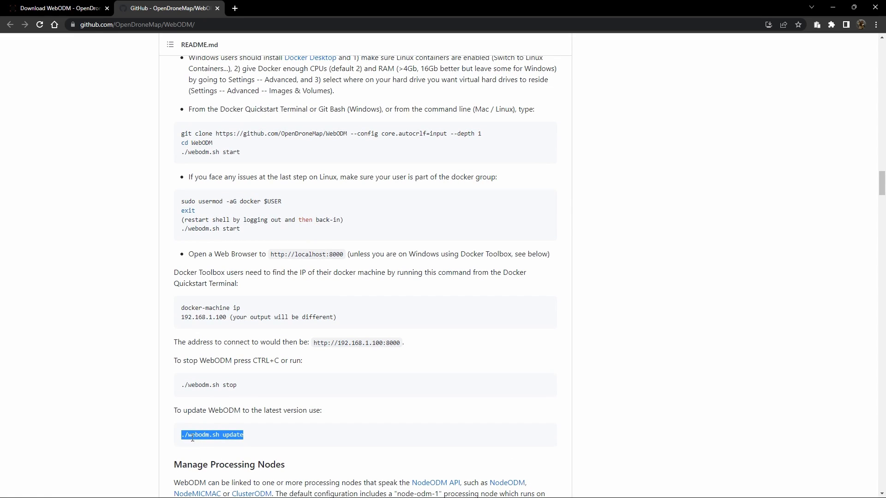
left_click(276, 441)
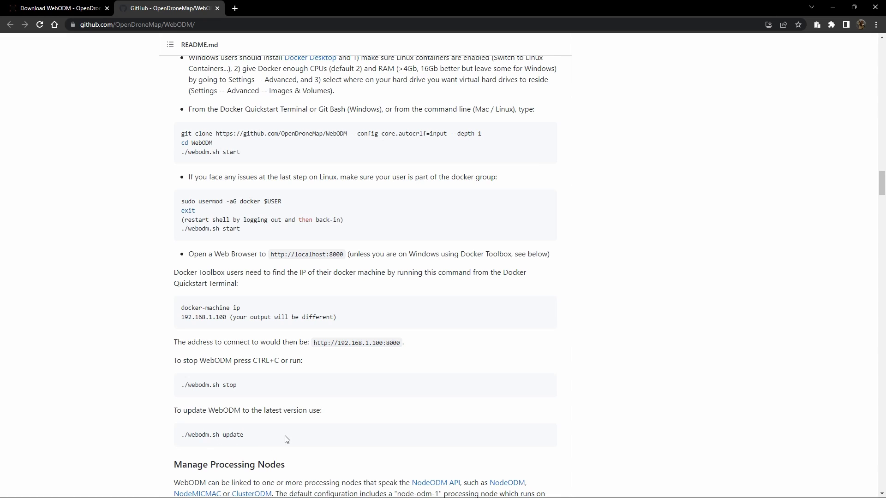